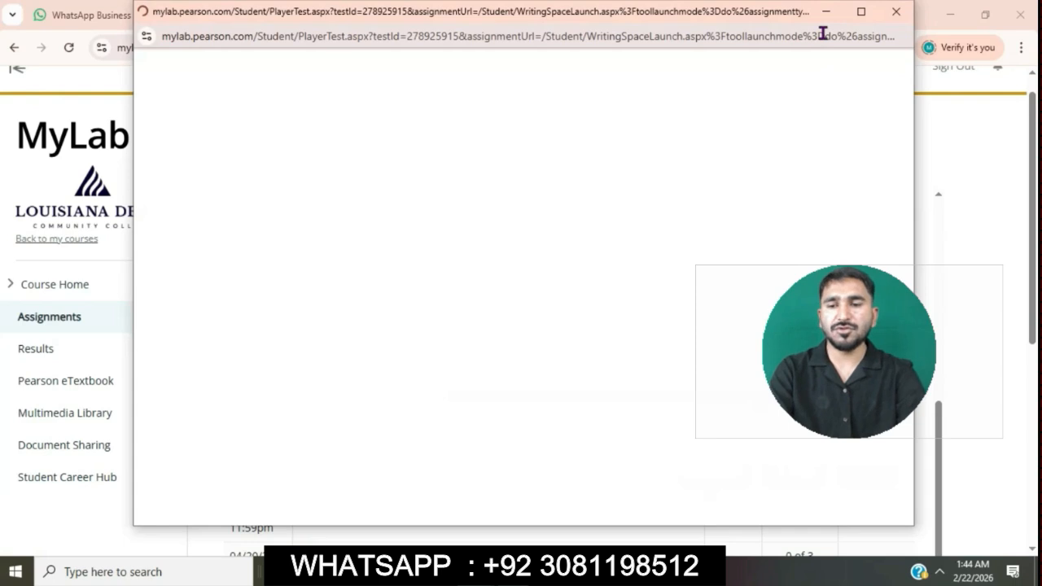
Start the Access Chapter 4: Simulation Exam assignment and launch the simulation in a maximized window
click(860, 12)
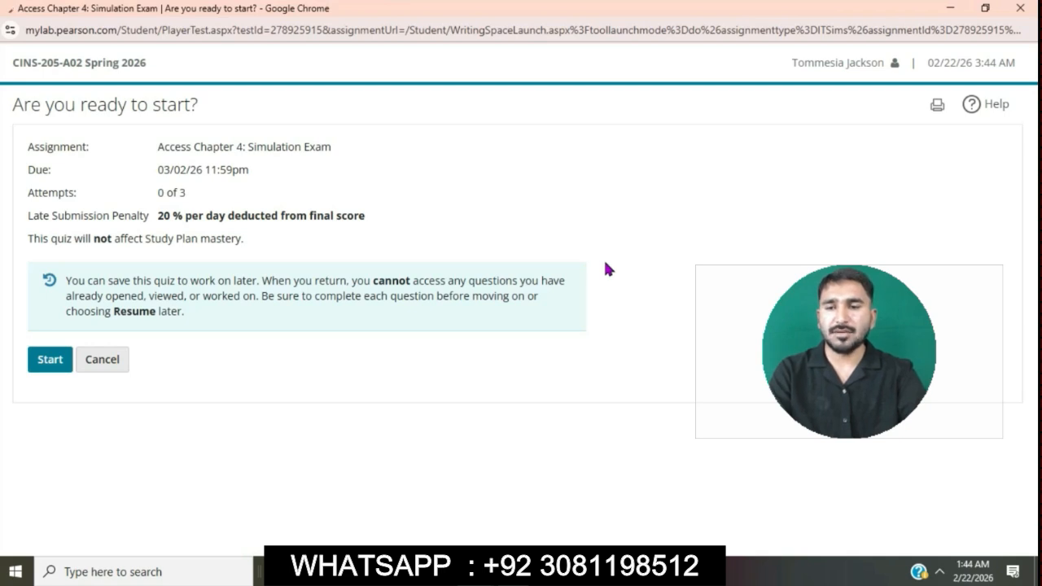
click(51, 367)
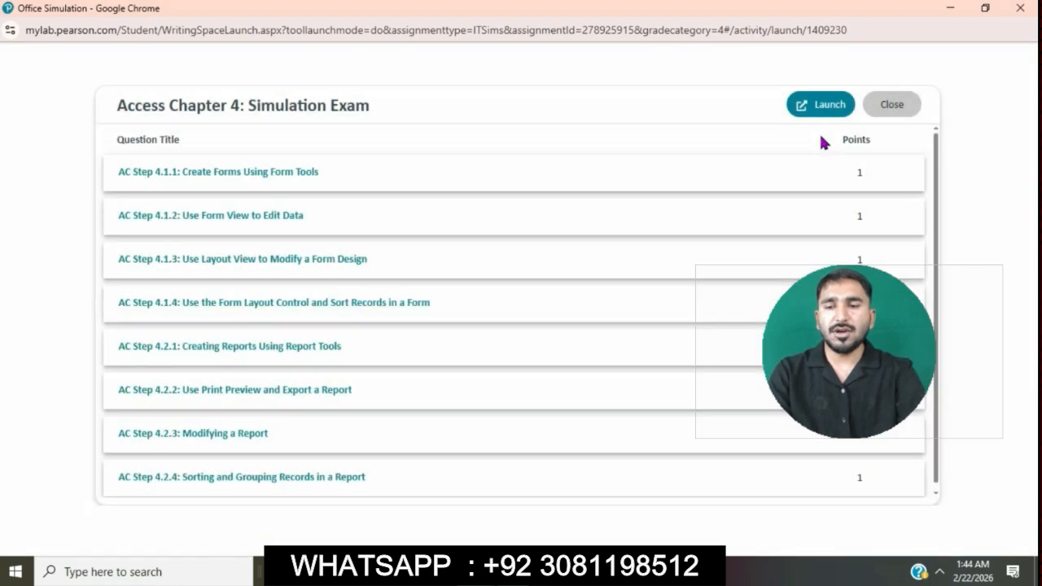
click(822, 104)
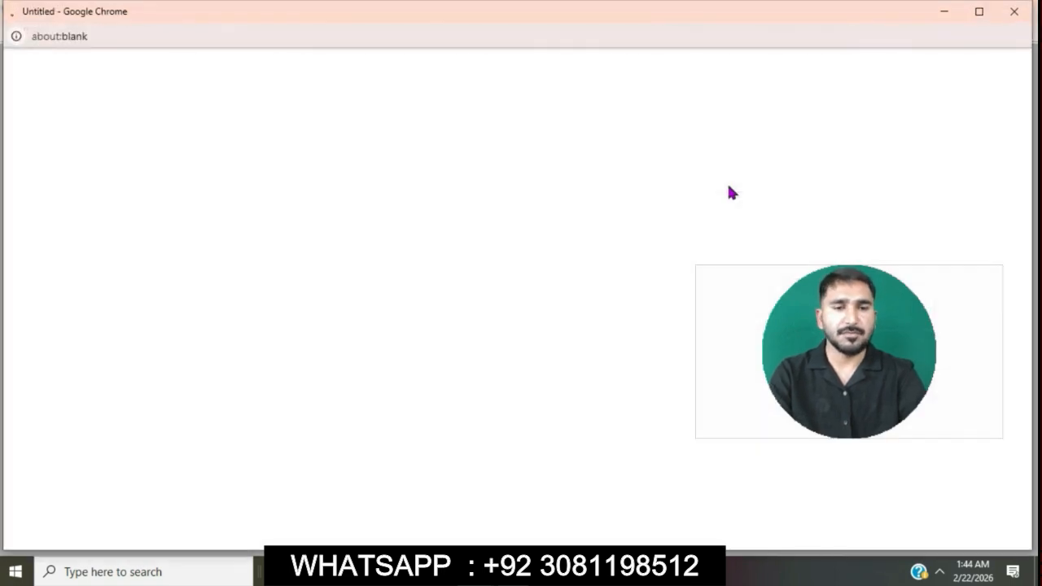
click(979, 11)
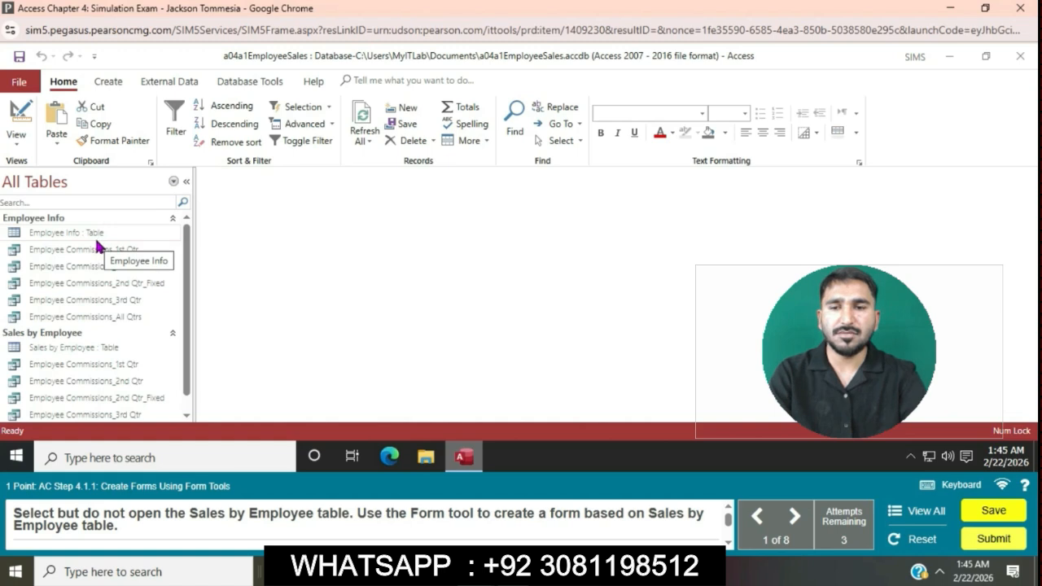
Create a form based on the Sales by Employee table using the Form tool, without opening the table
click(95, 350)
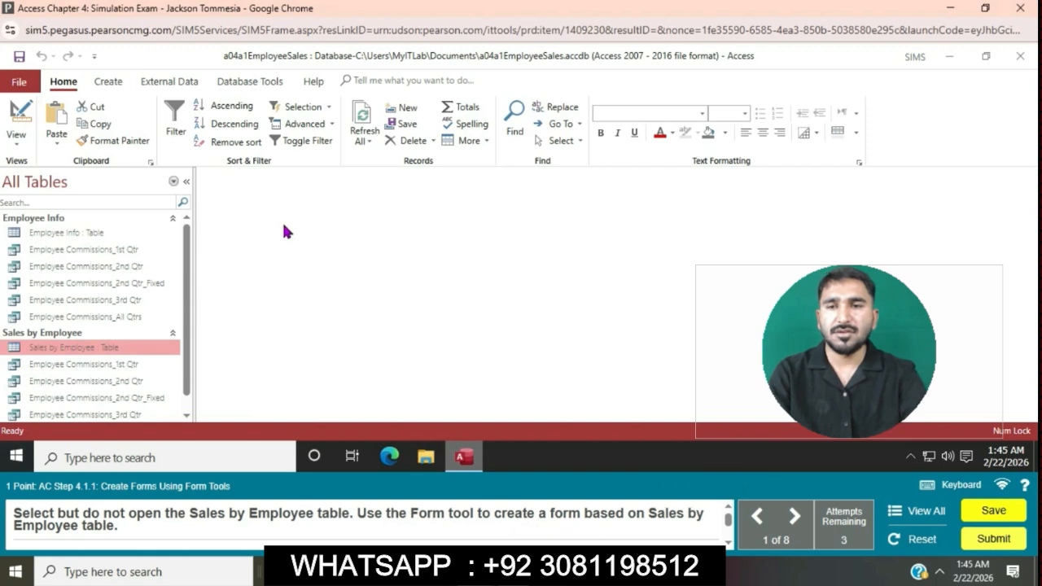
click(112, 85)
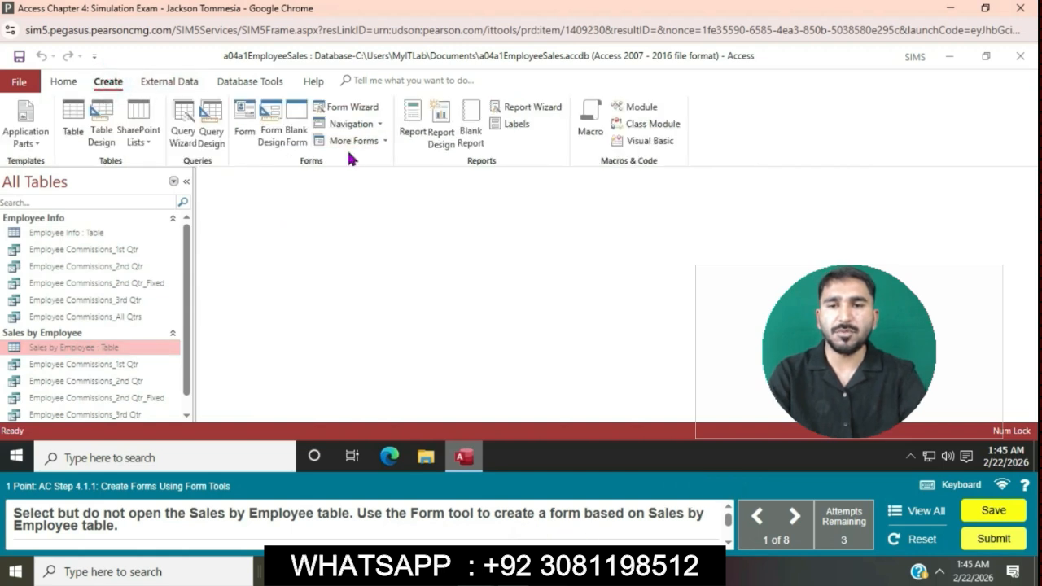
click(244, 118)
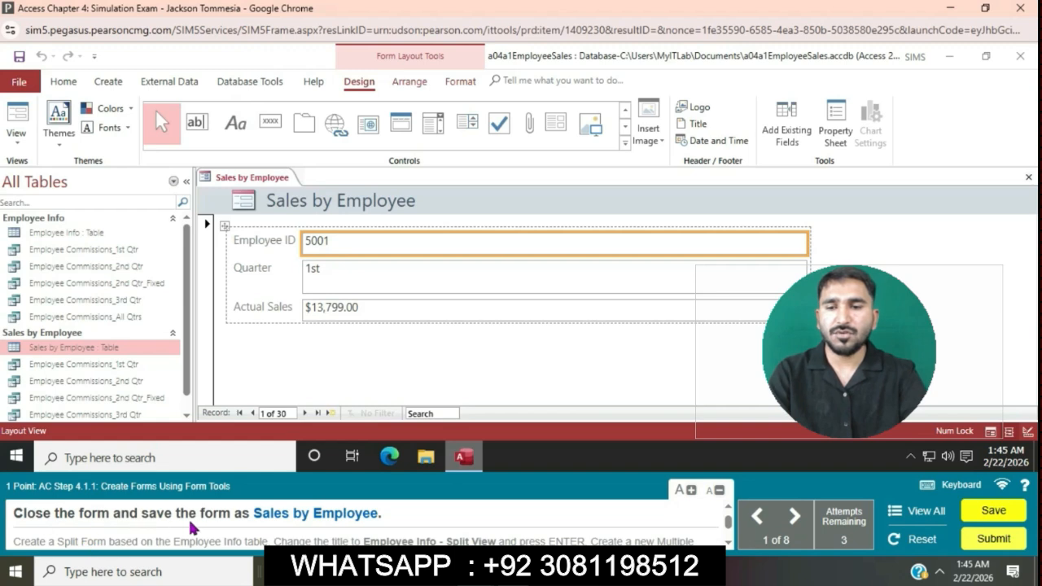
Save the new form as Sales by Employee and close it
click(267, 182)
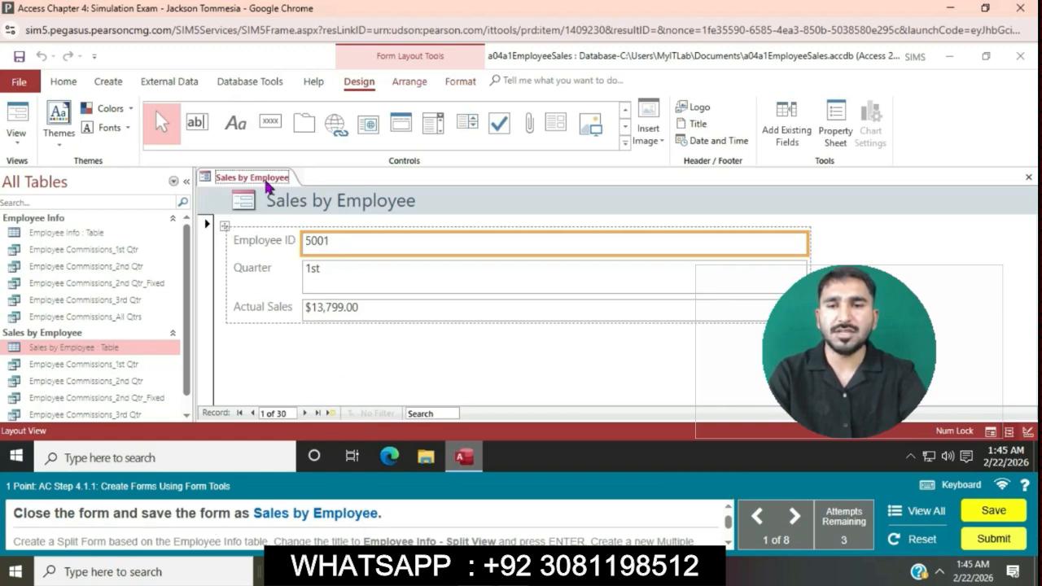
right_click(267, 186)
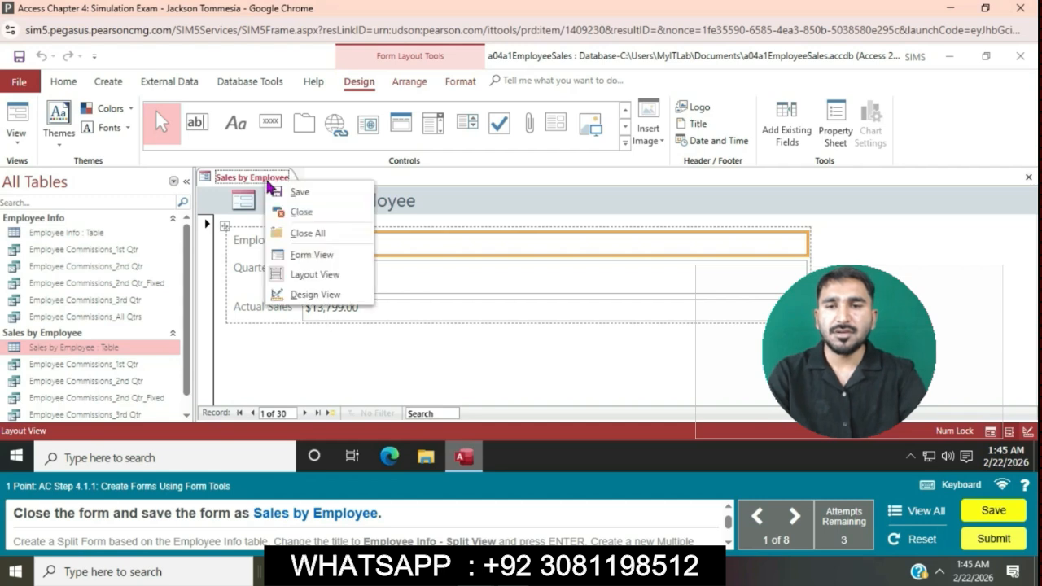
click(293, 190)
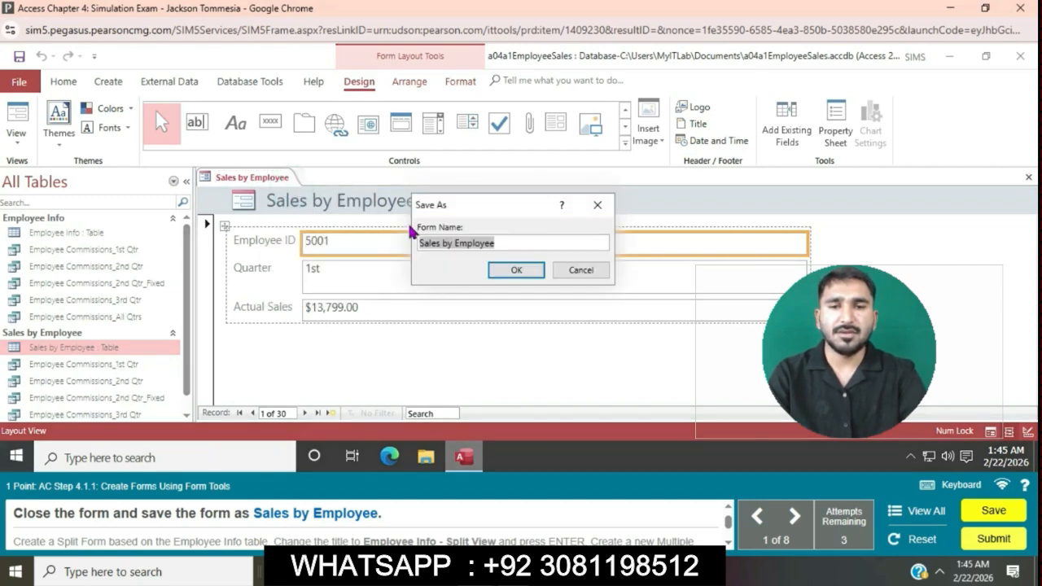
click(515, 270)
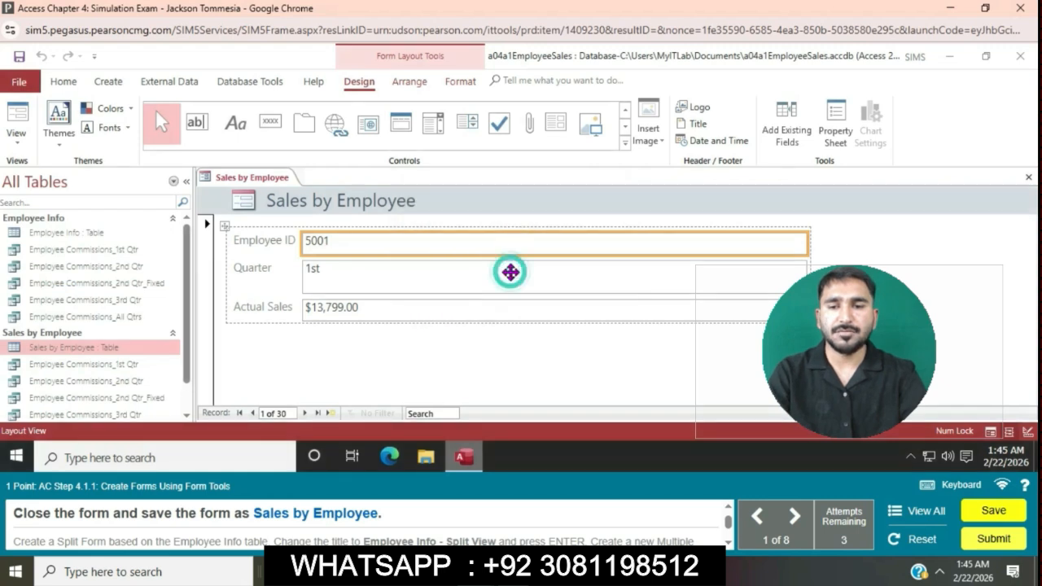
right_click(287, 179)
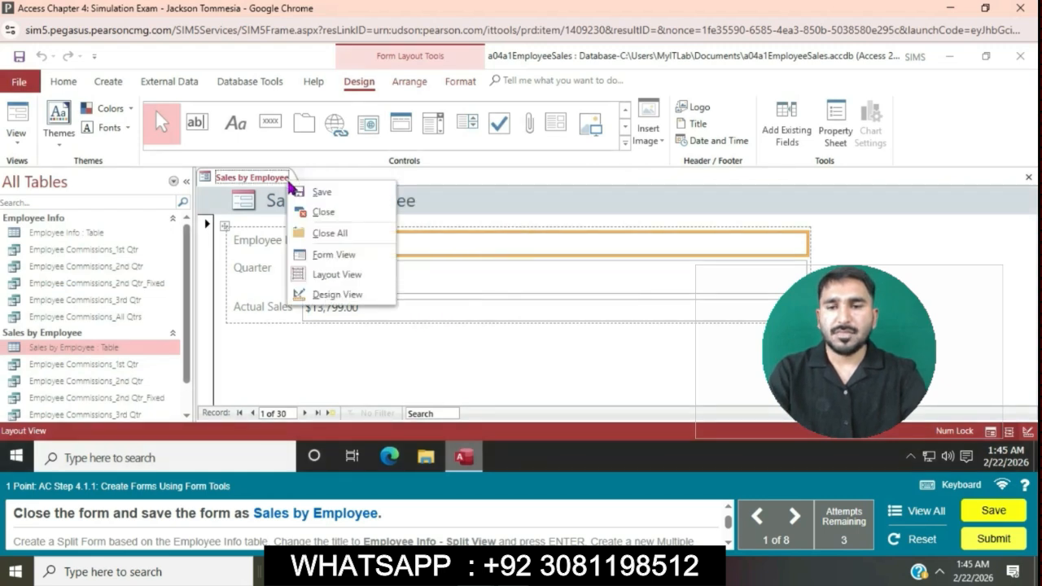
click(336, 217)
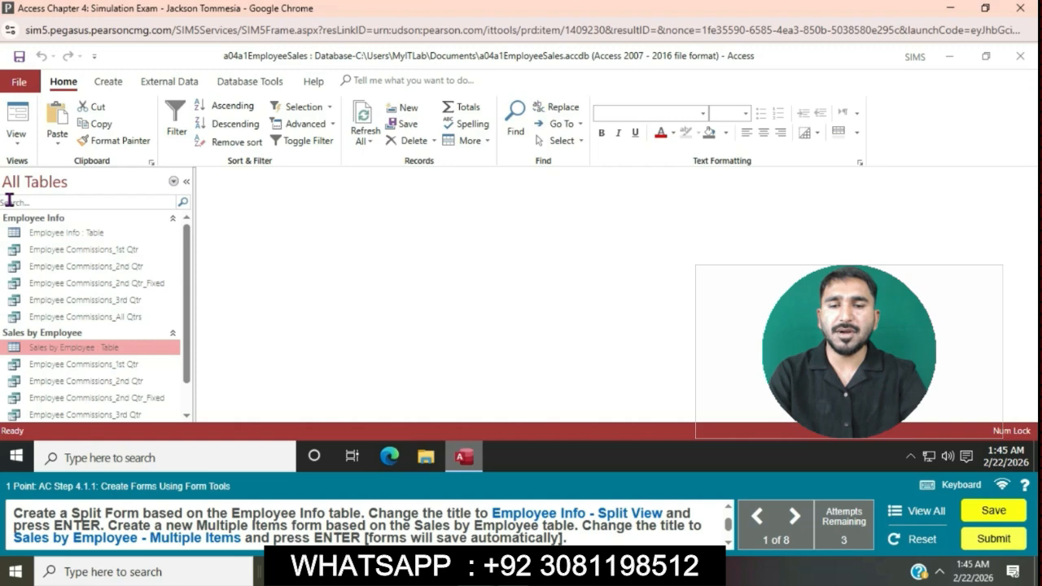
Create a Split Form based on the Employee Info table
click(71, 234)
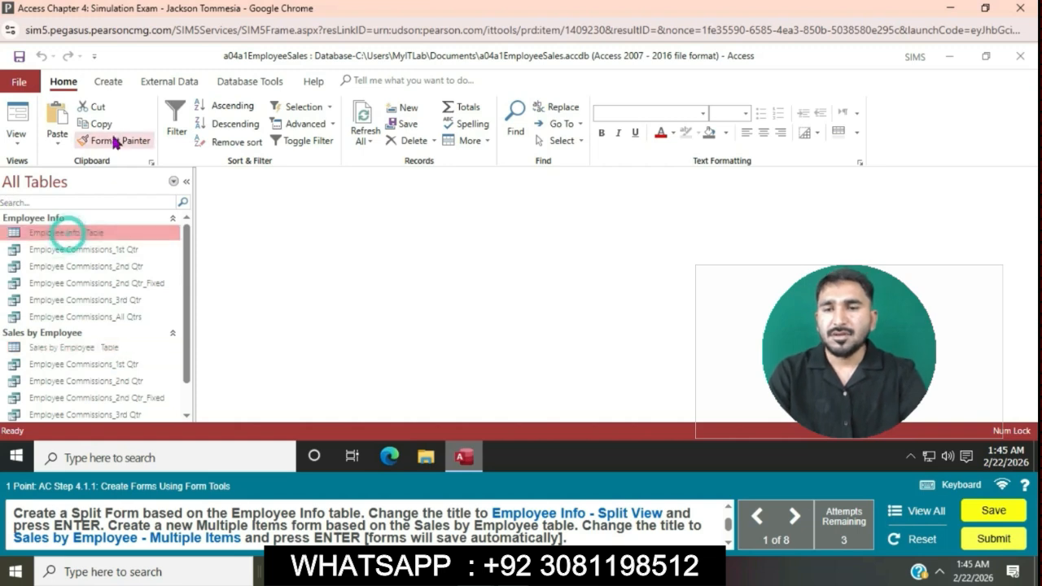
click(107, 85)
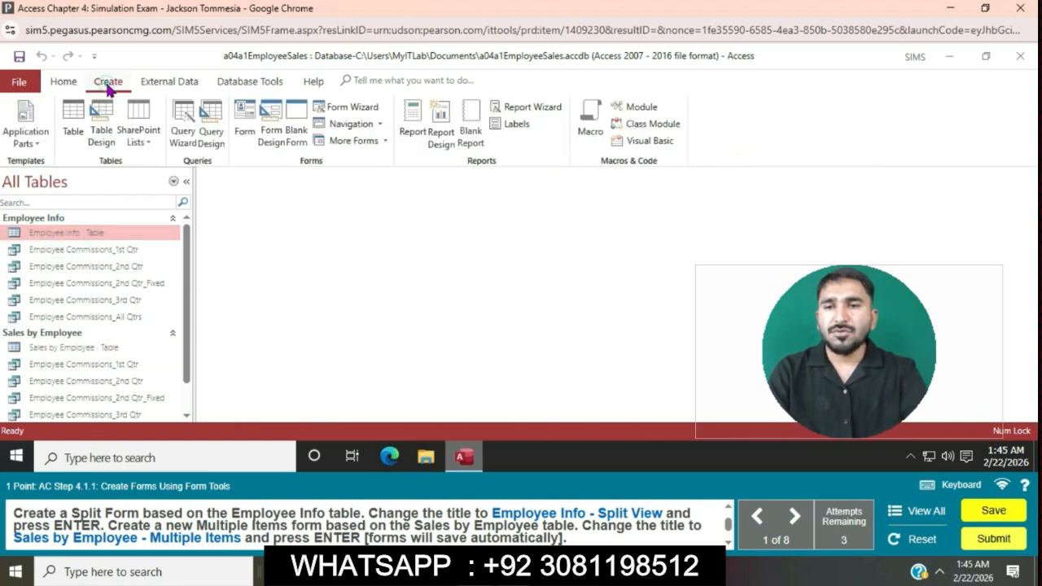
click(373, 144)
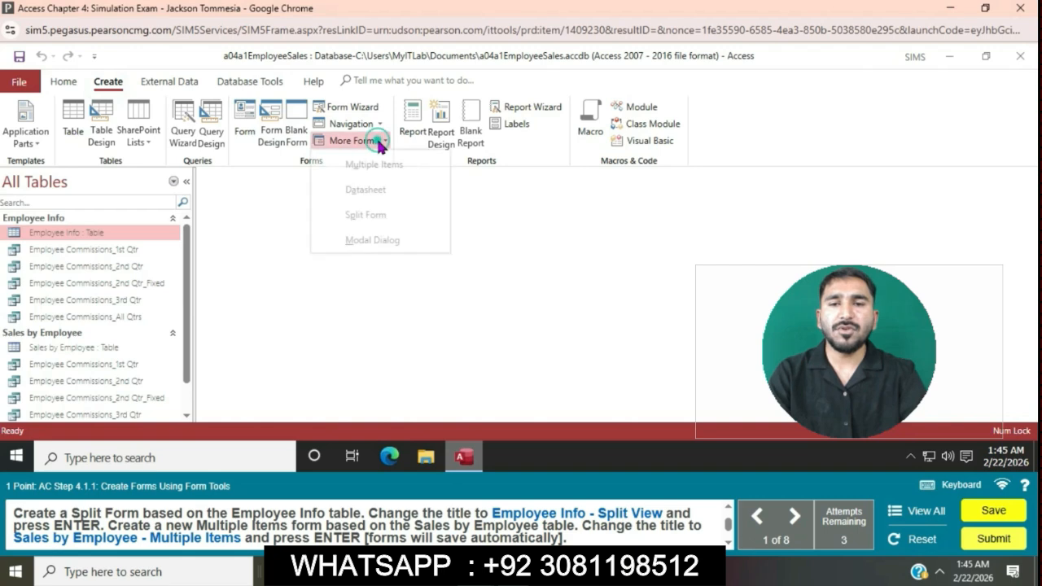
click(370, 216)
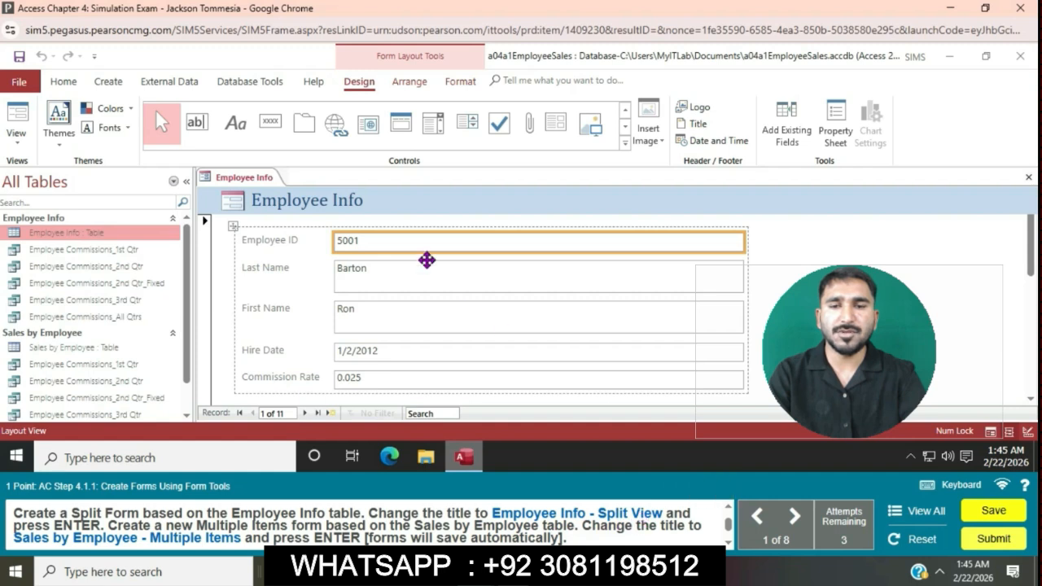
Change the split form's title to "Employee Info - Split View"
click(384, 210)
click(383, 210)
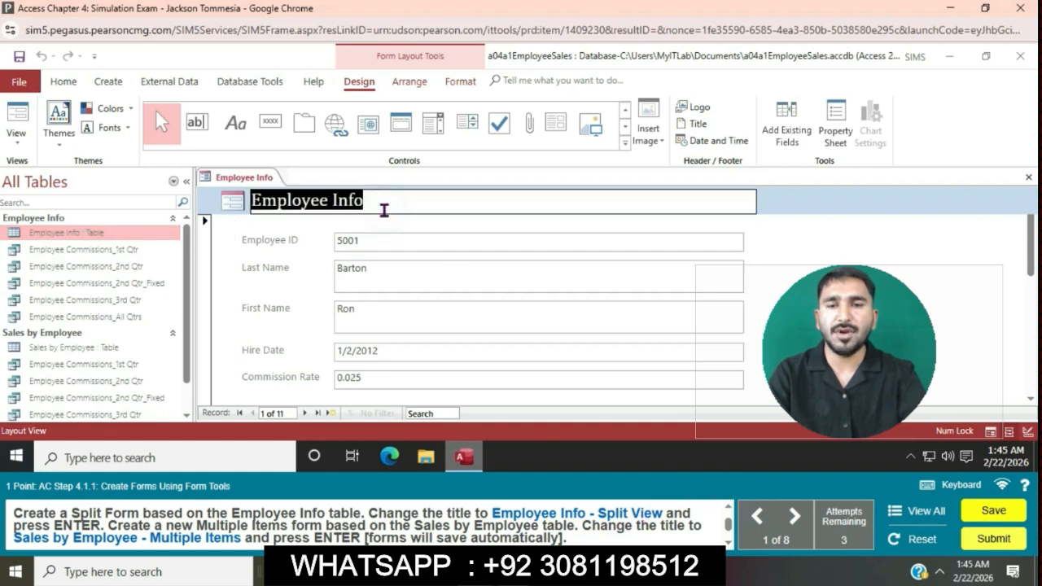
key(BackSpace)
text(e)
key(BackSpace)
text(E)
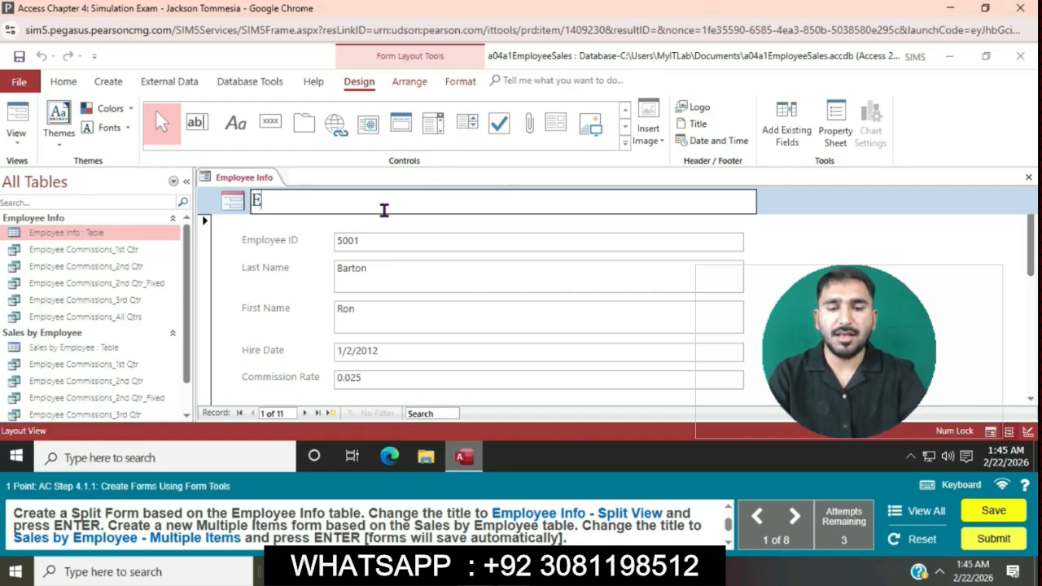
text(mplo)
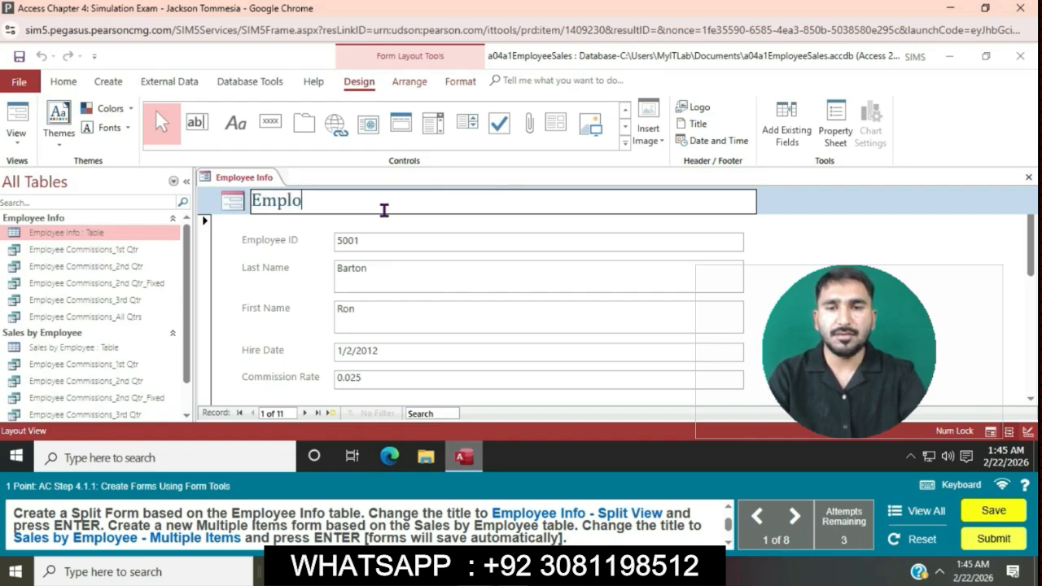
text(yee Info -)
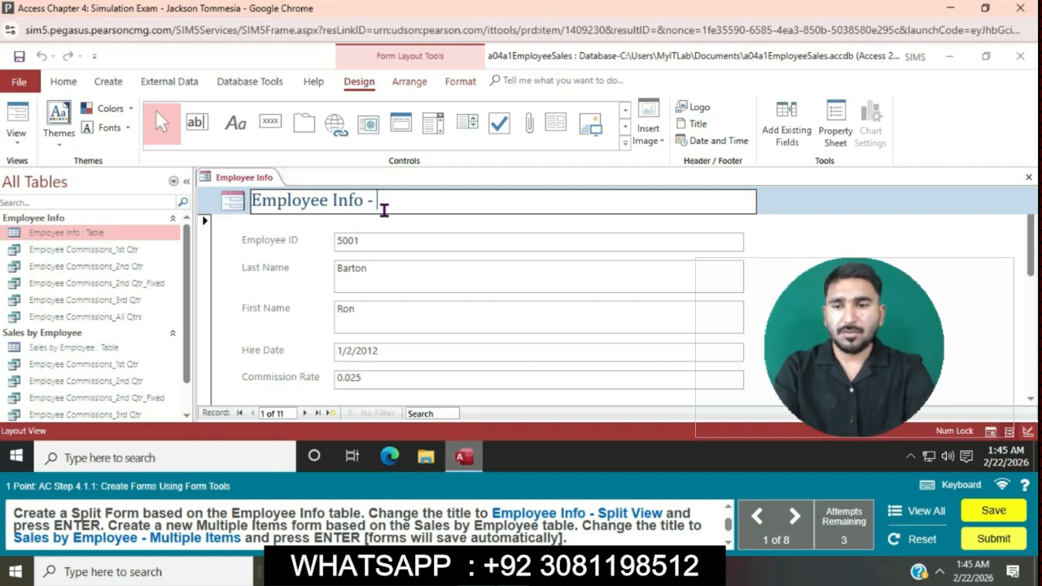
text(Spl)
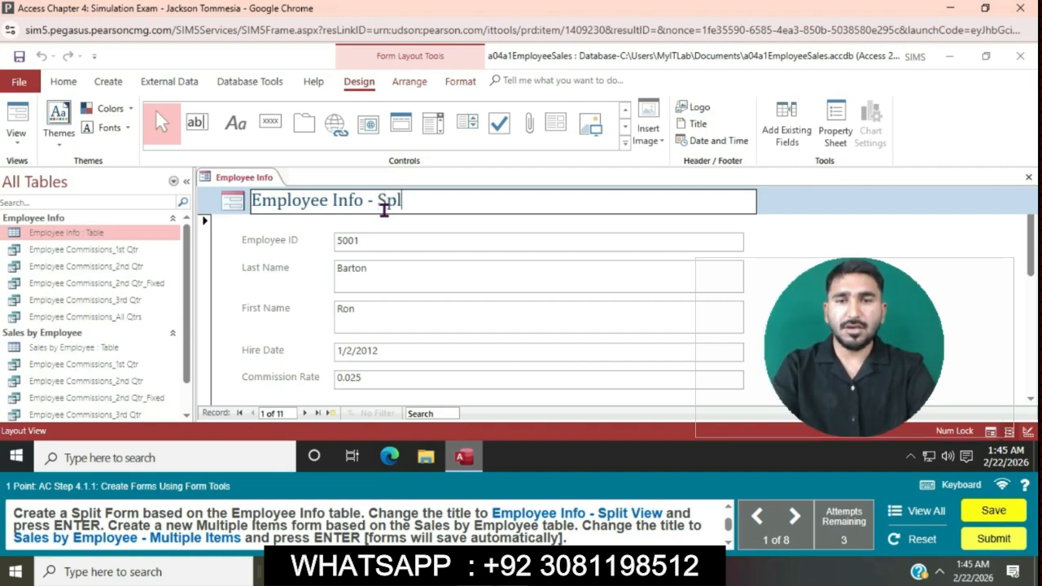
text(it Vi)
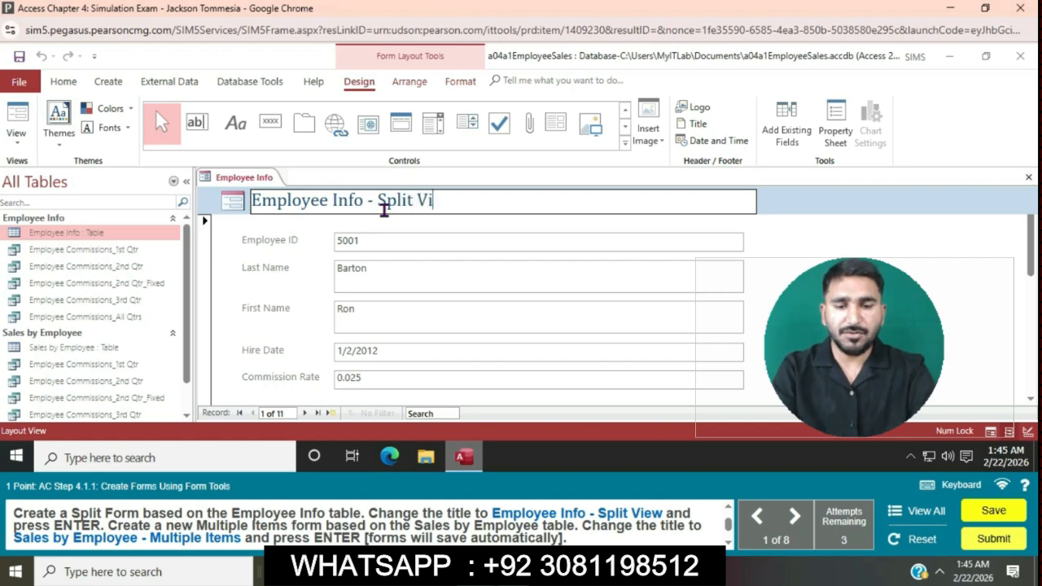
text(ew)
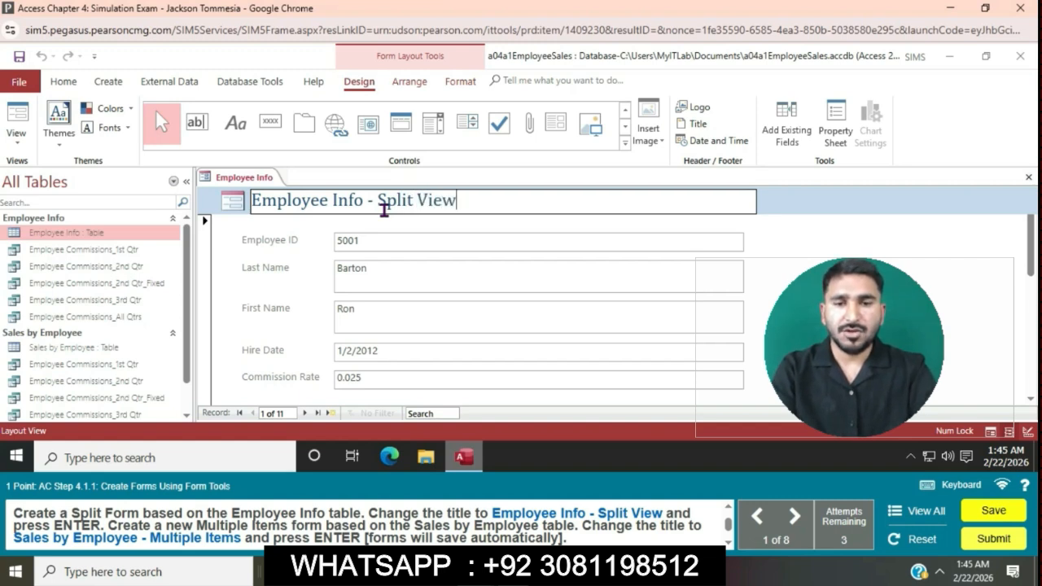
key(Return)
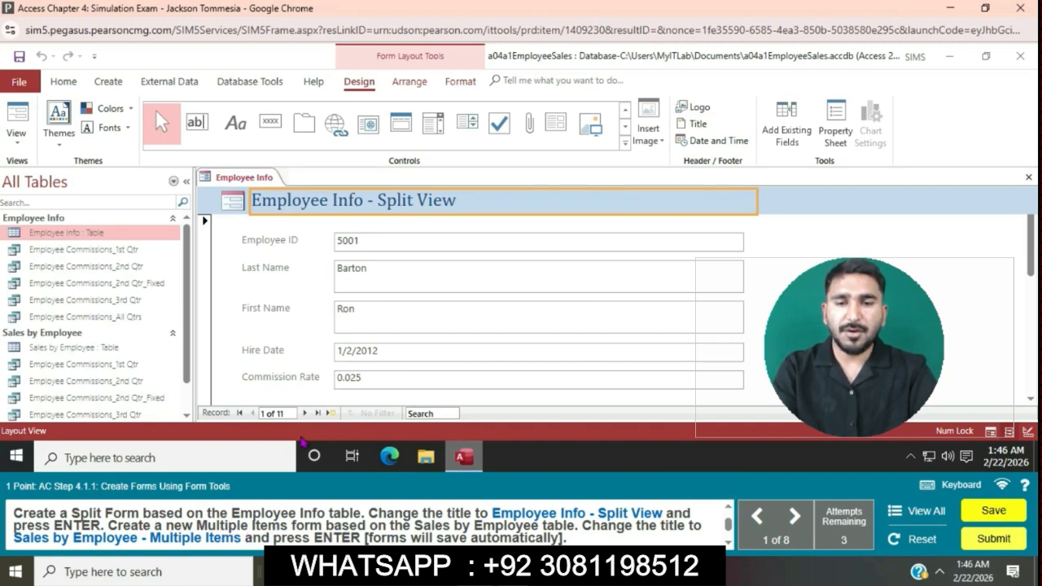
Create a Multiple Items form based on the Sales by Employee table
click(132, 346)
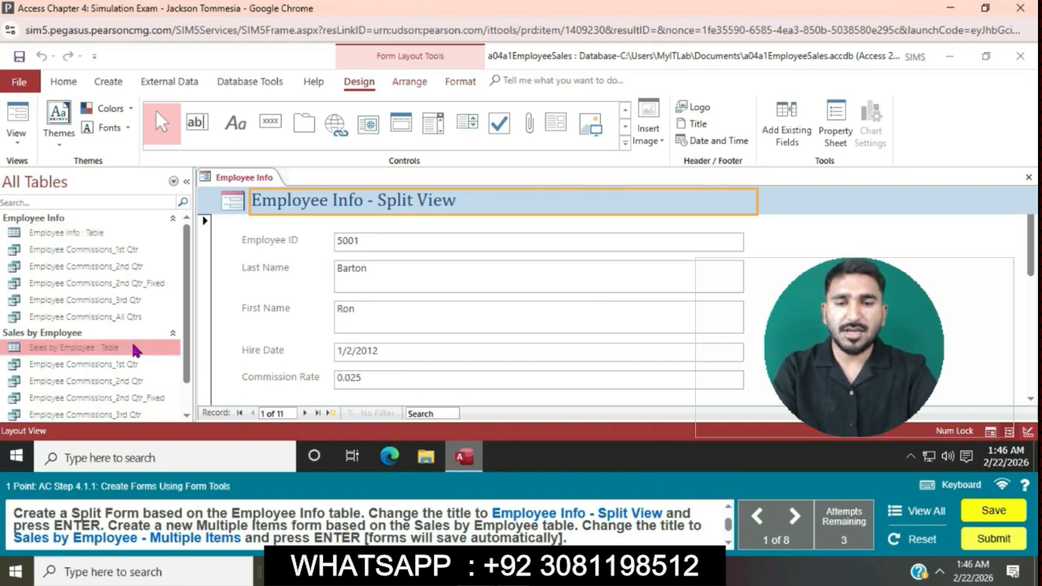
click(123, 81)
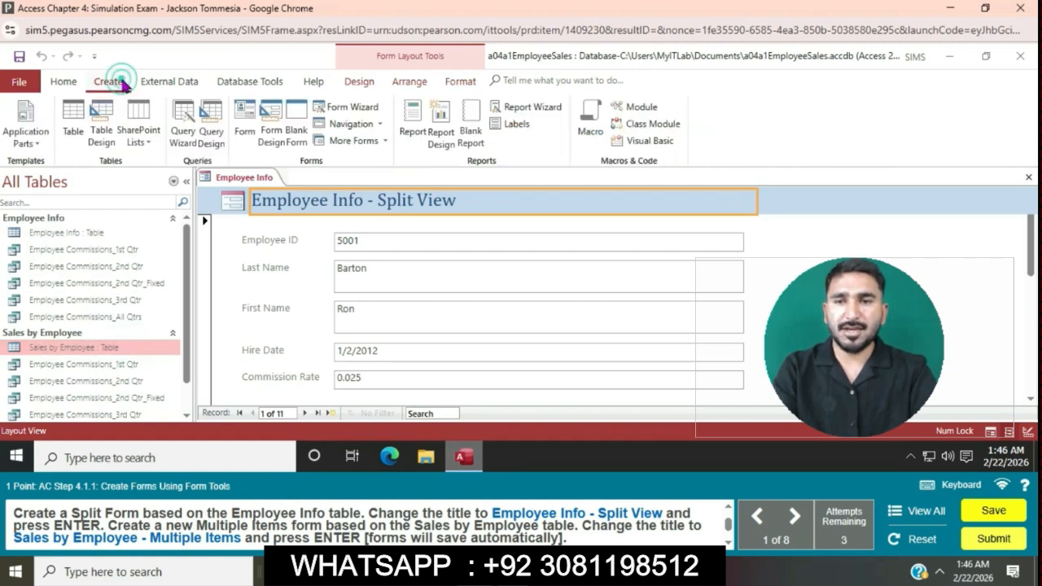
click(371, 142)
click(394, 167)
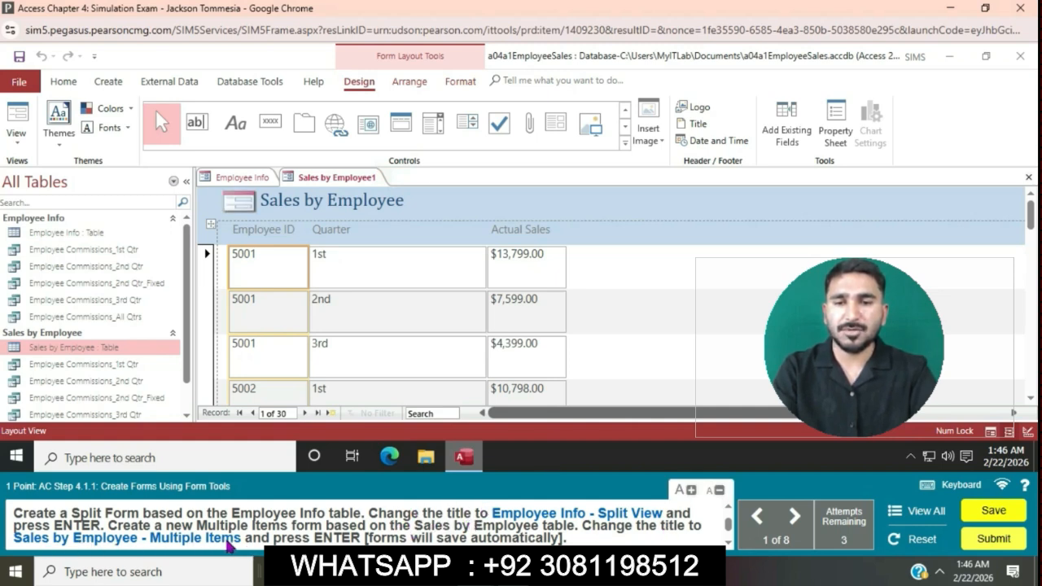
Change the Multiple Items form's title to "Sales by Employee - Multiple Items"
double_click(405, 208)
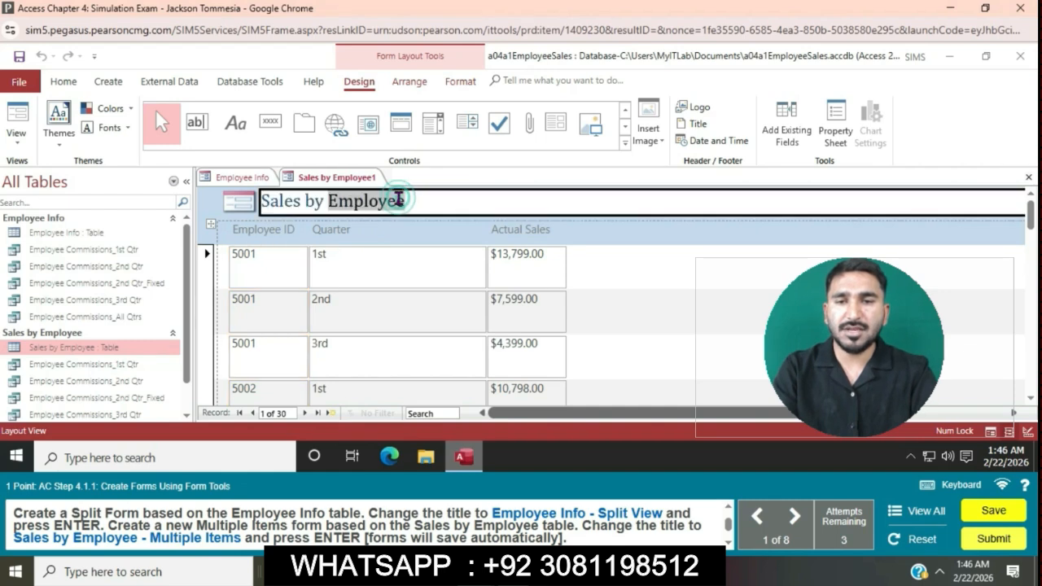
key(BackSpace)
key(BackSpace)
key(BackSpace)
key(BackSpace)
key(BackSpace)
key(BackSpace)
key(BackSpace)
key(BackSpace)
key(BackSpace)
key(BackSpace)
key(BackSpace)
key(BackSpace)
key(BackSpace)
key(BackSpace)
key(BackSpace)
key(BackSpace)
key(BackSpace)
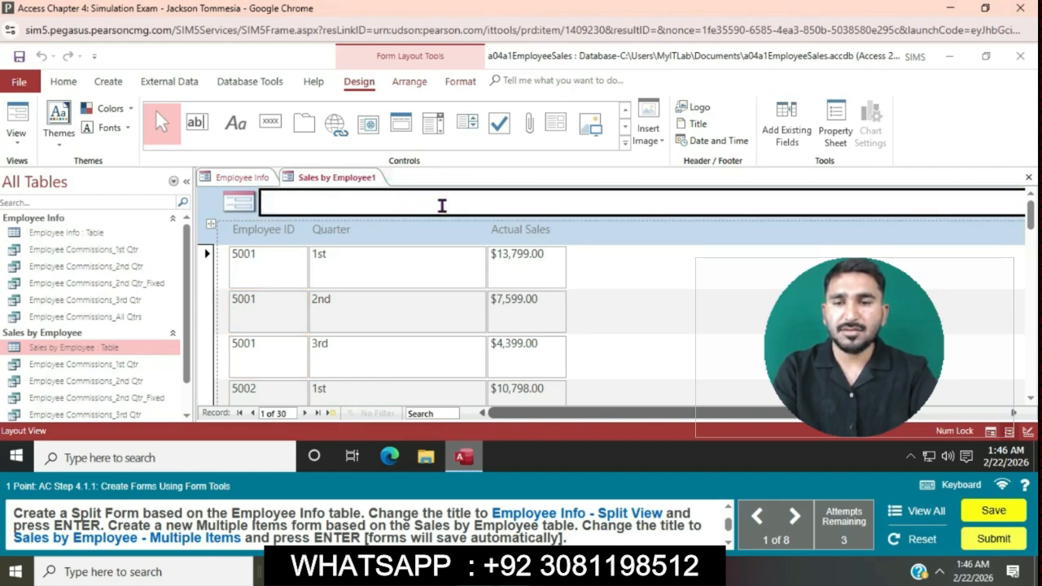
text(SS)
key(BackSpace)
key(BackSpace)
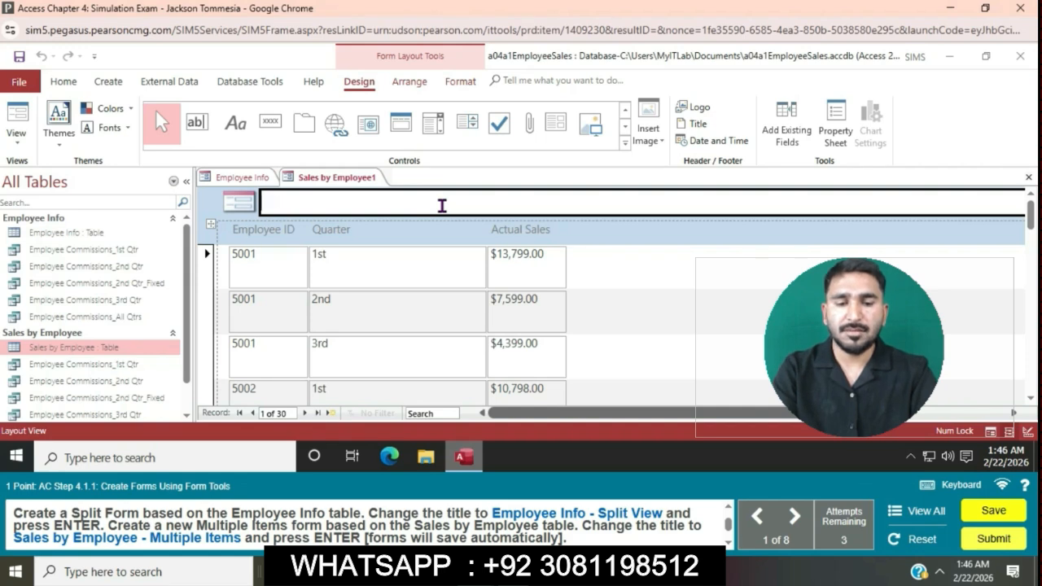
text(S)
key(BackSpace)
text(Sa)
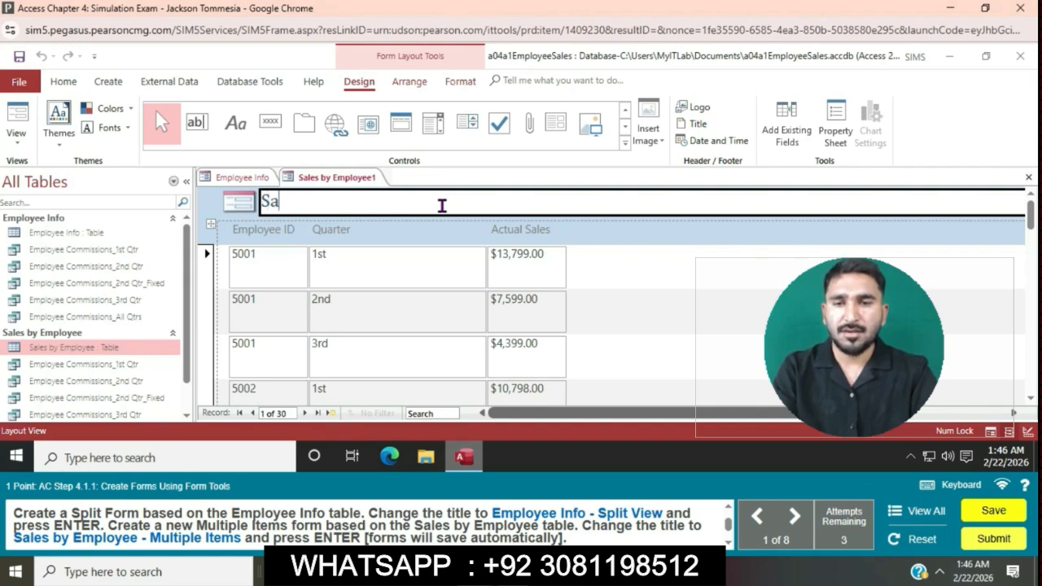
text(les )
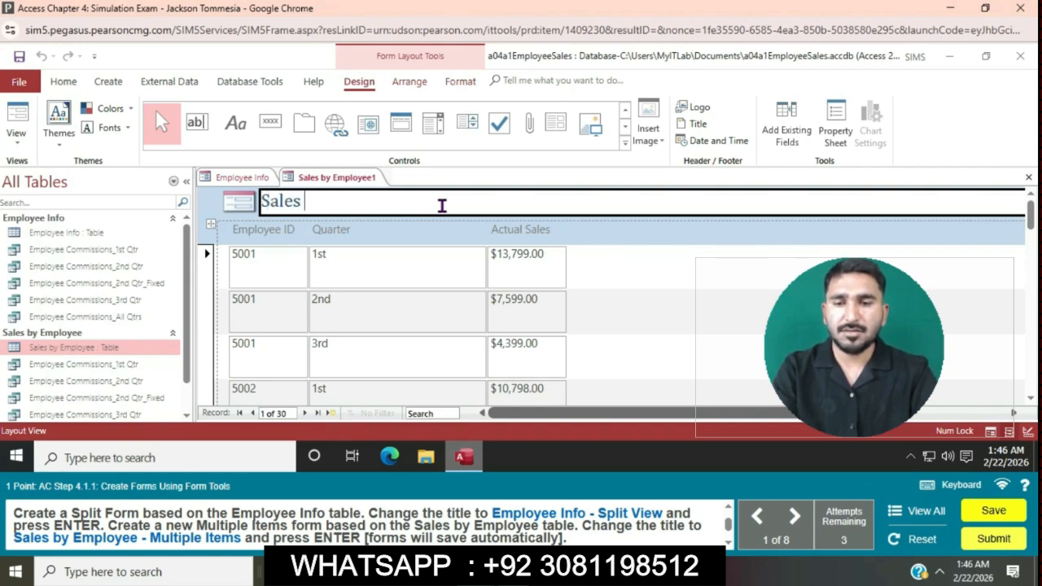
text(by E)
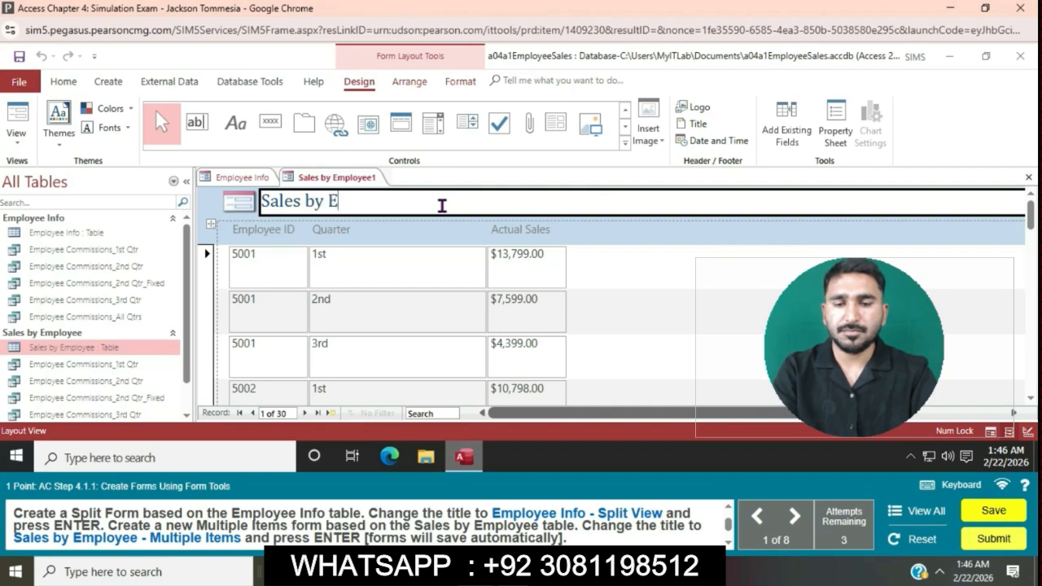
text(mploye)
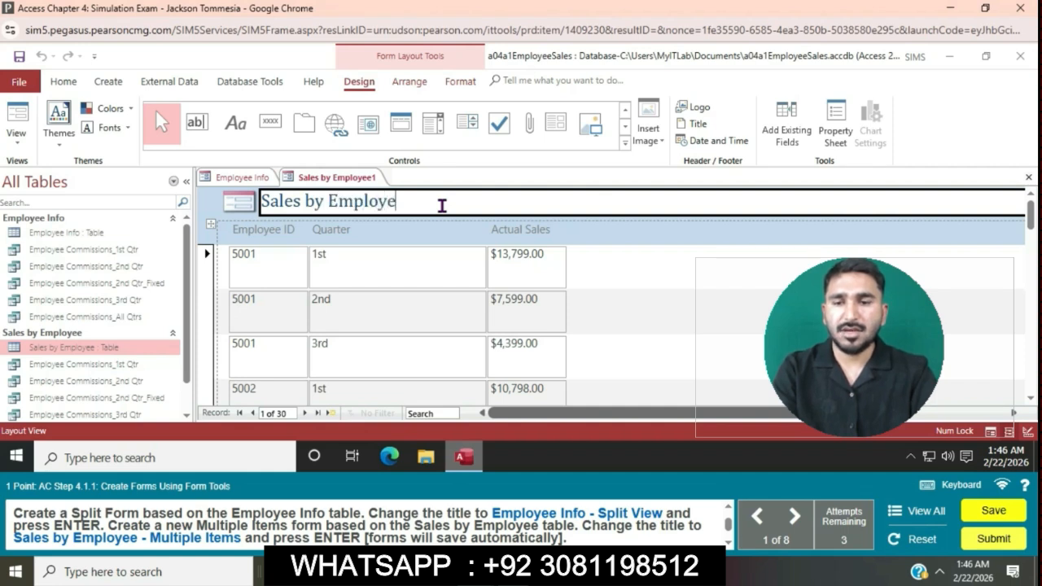
text(e -)
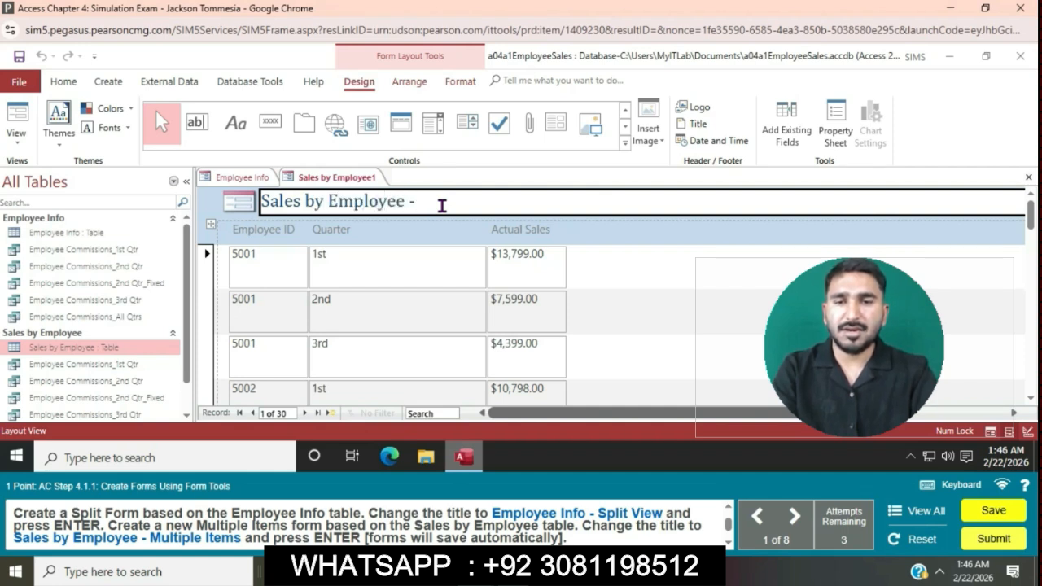
text( Multiple)
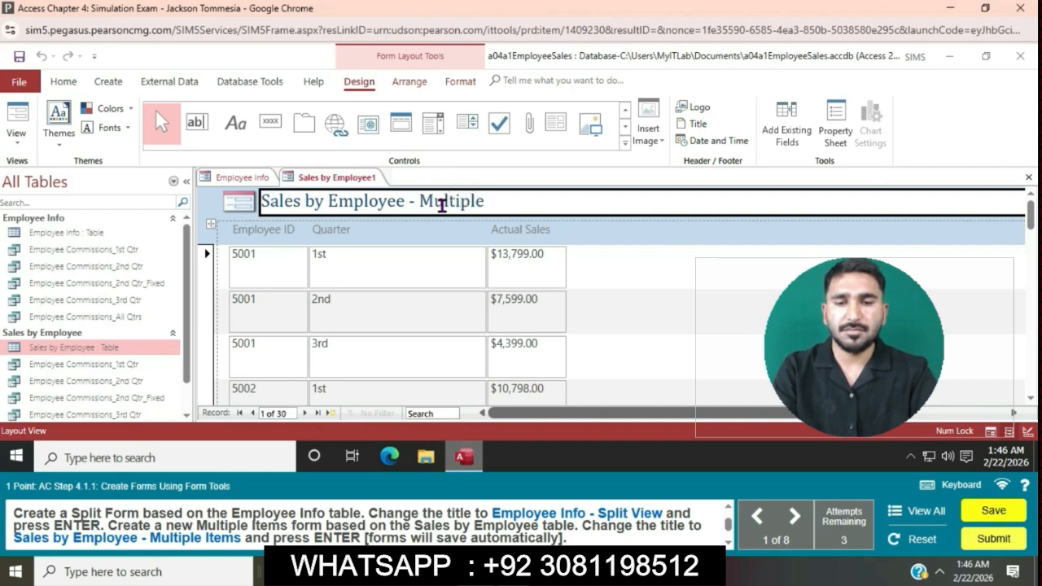
text( Items)
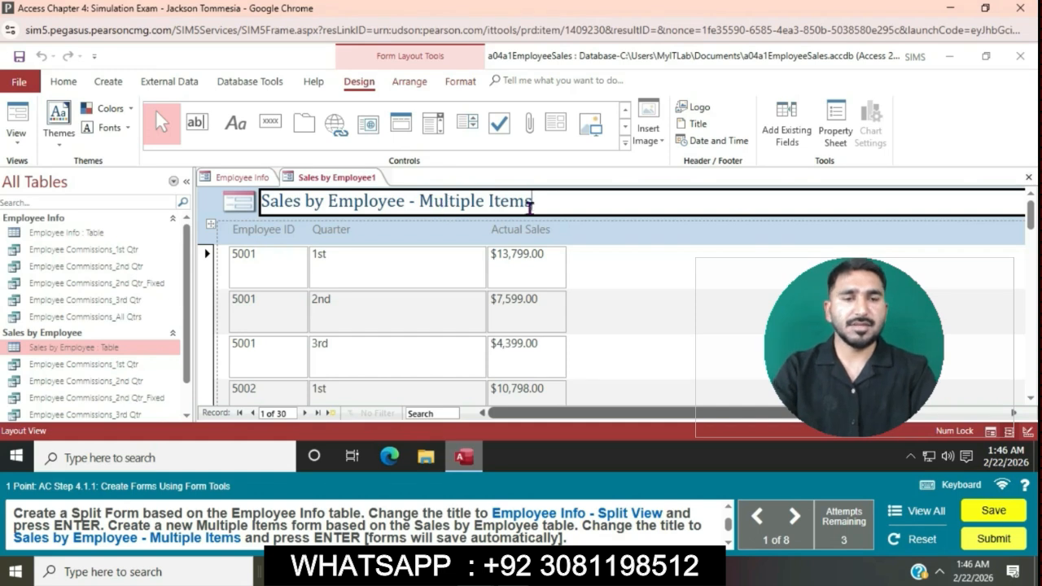
key(Return)
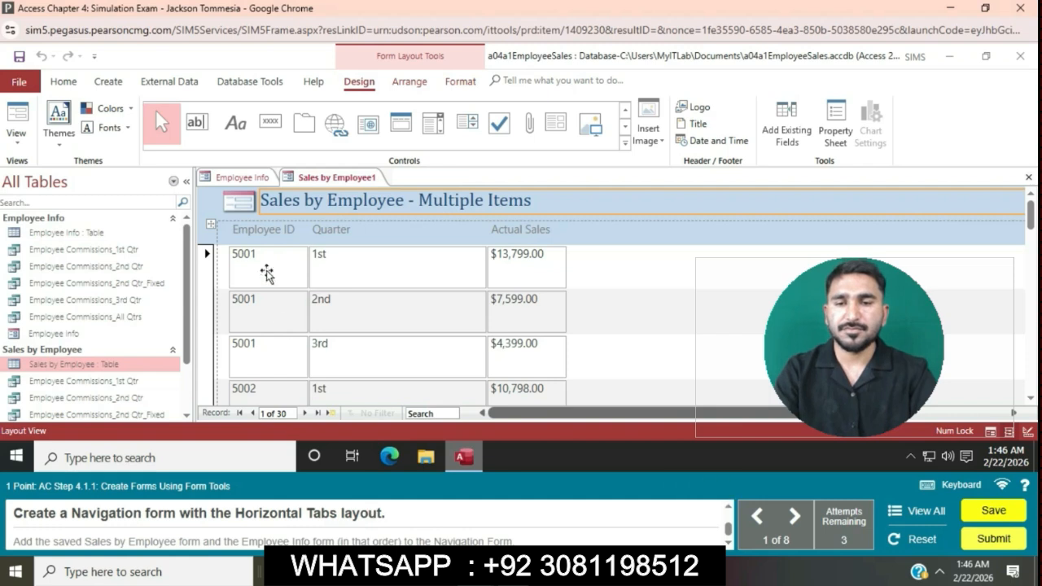
Create a Navigation form with the Horizontal Tabs layout
click(109, 81)
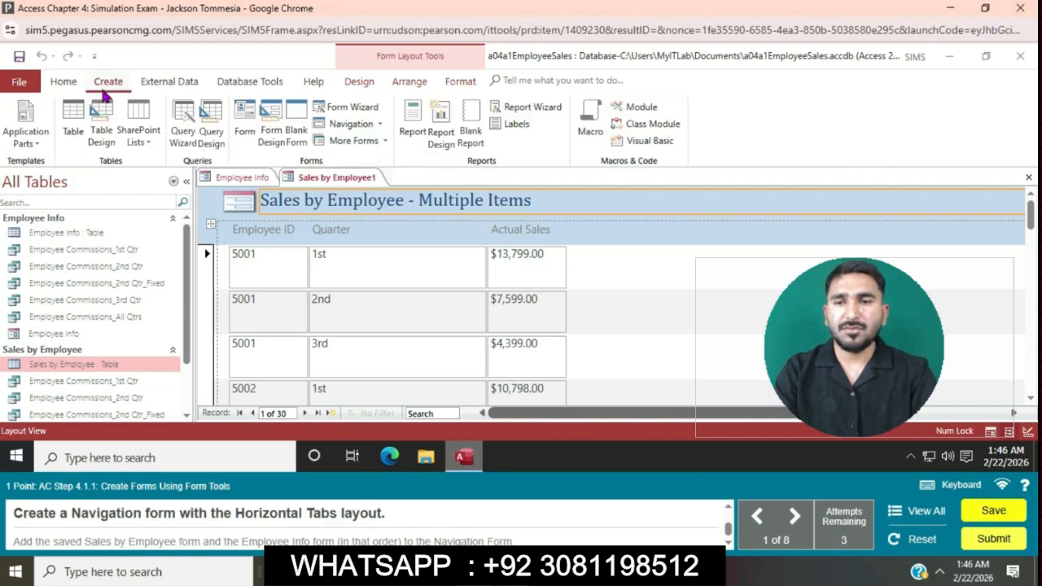
click(364, 127)
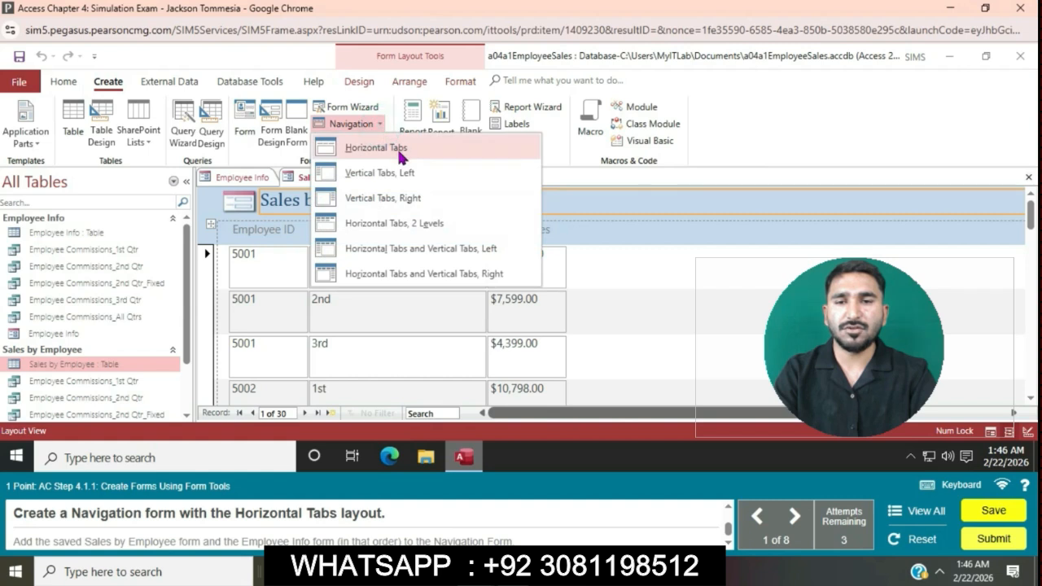
click(399, 153)
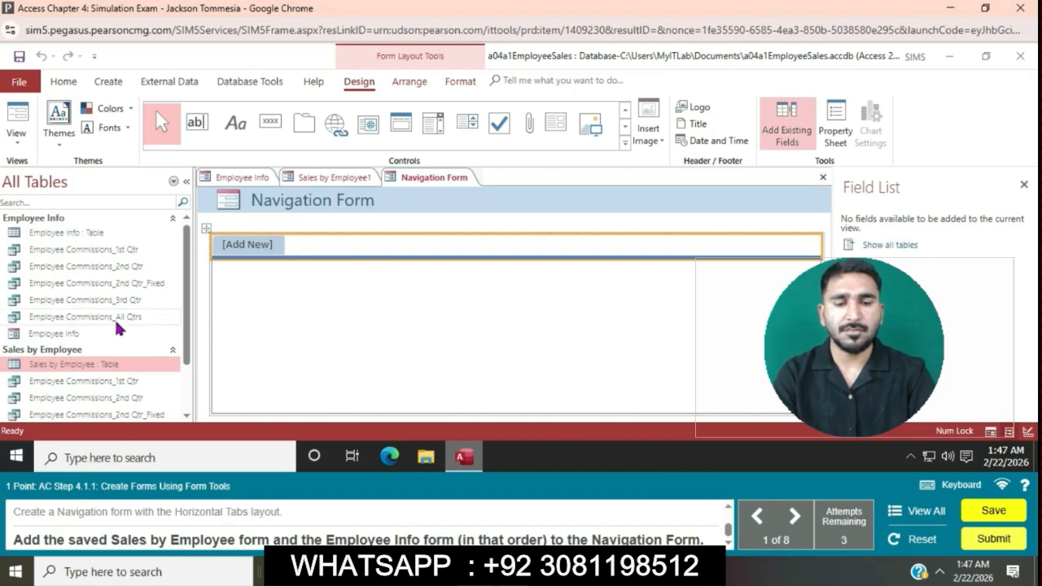
Add the saved Sales by Employee form as the first tab of the Navigation Form
scroll(118, 326, down, 3)
scroll(118, 327, down, 1)
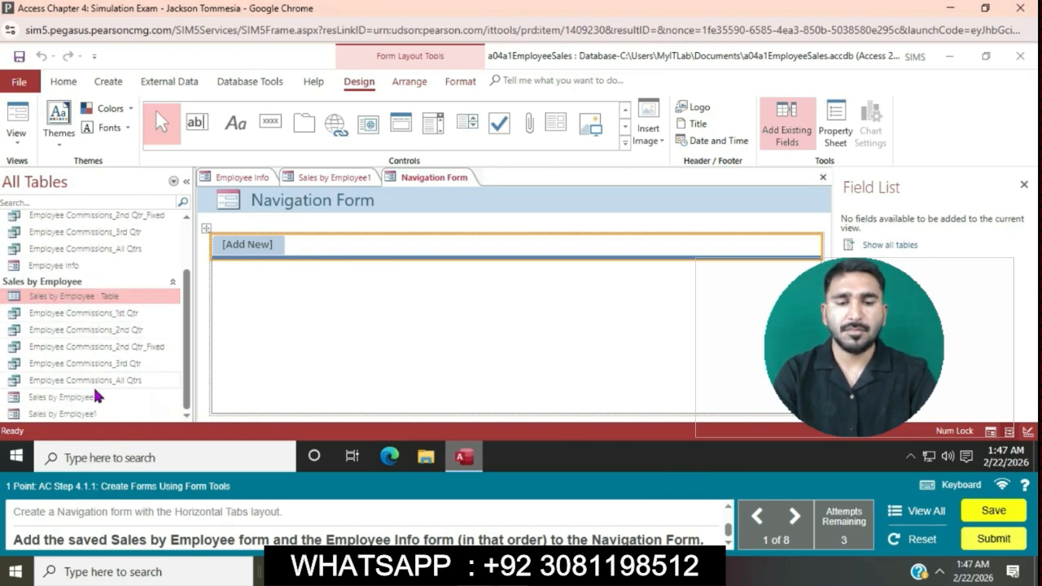
drag(90, 397, 252, 252)
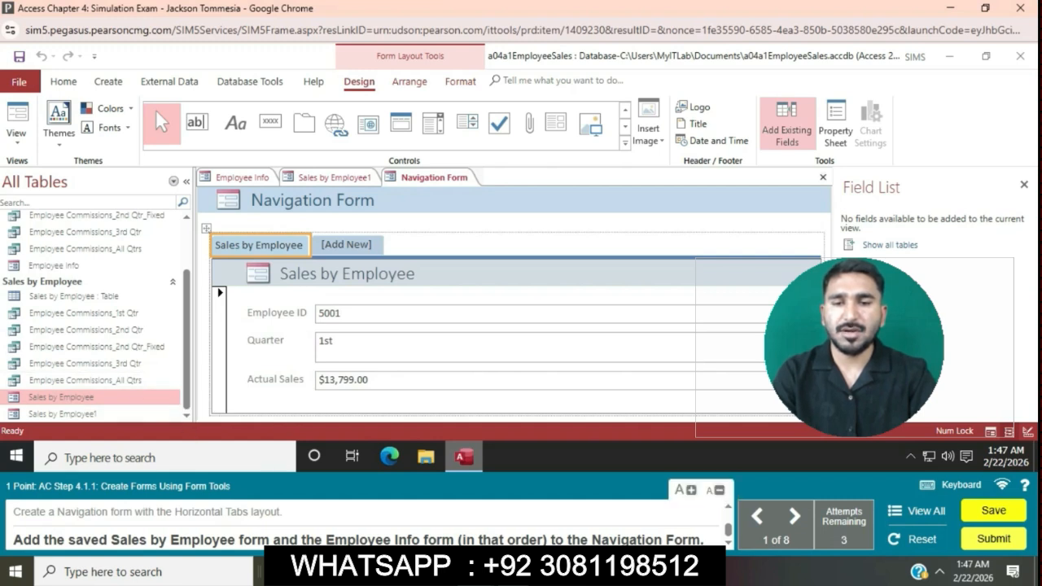
Try to add the Employee Info table to the Navigation Form after the Sales by Employee tab
scroll(124, 301, up, 2)
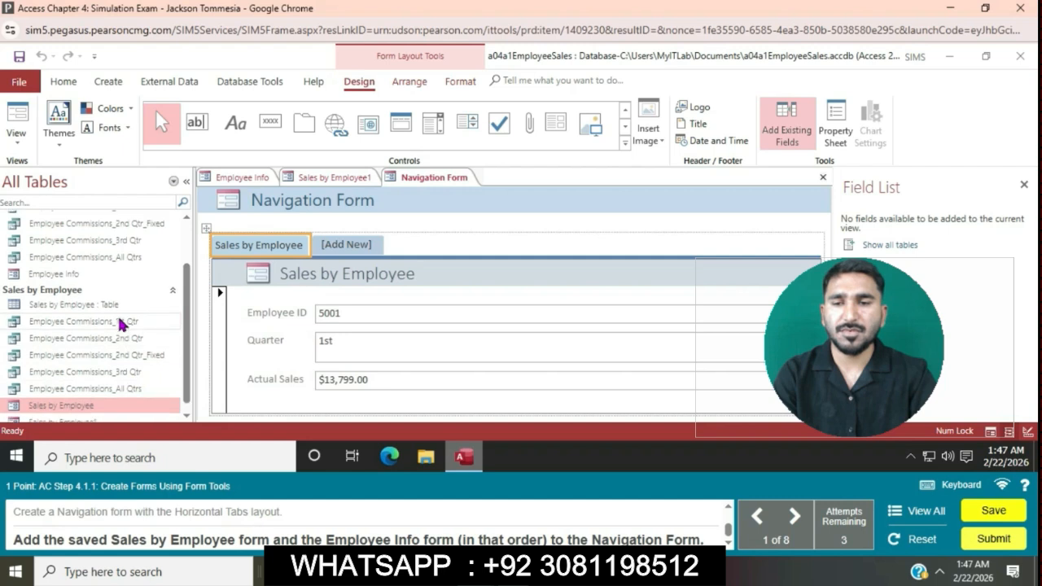
drag(95, 235, 361, 250)
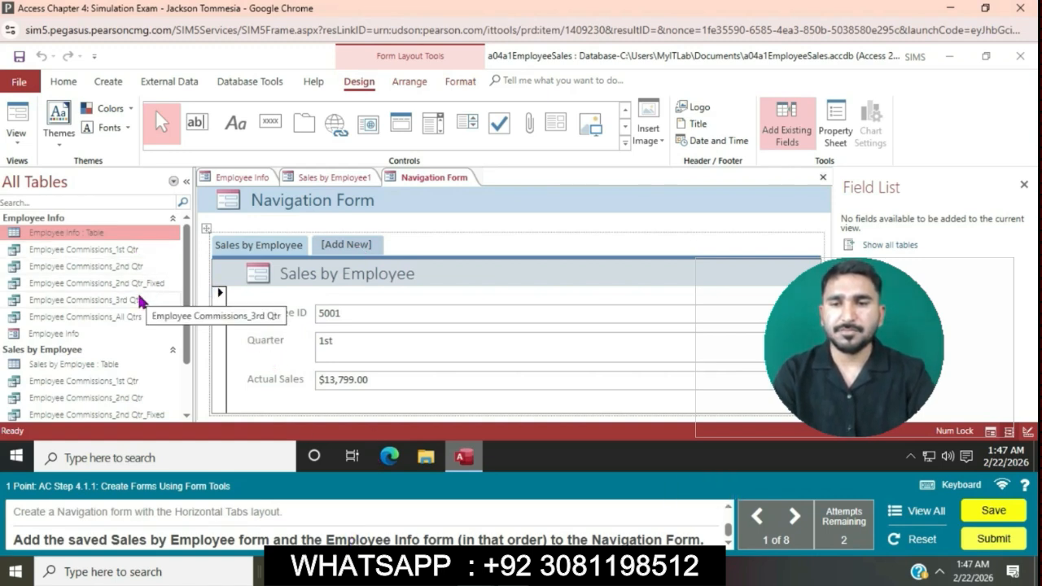
scroll(138, 300, down, 2)
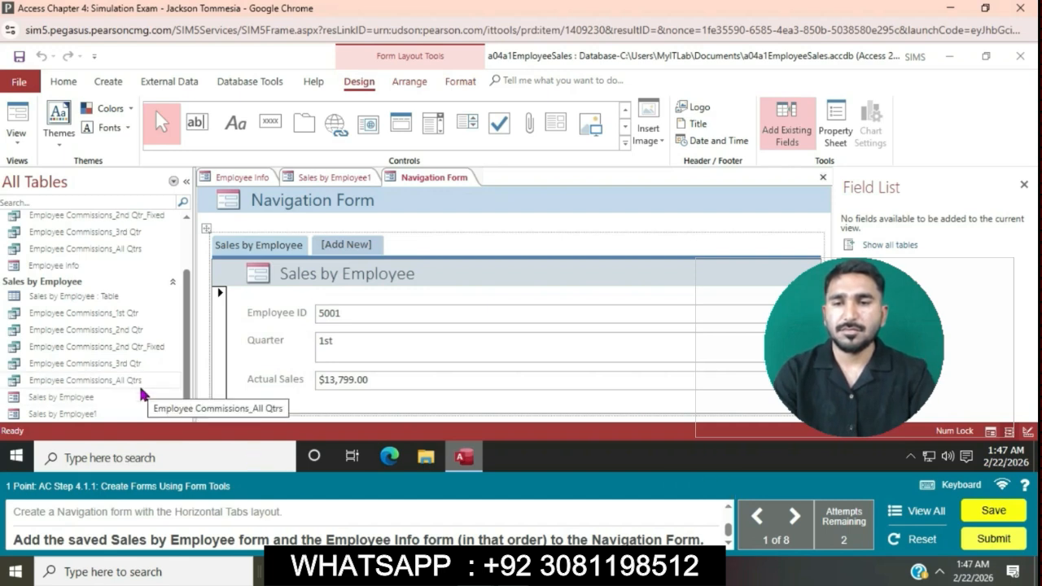
scroll(126, 282, up, 2)
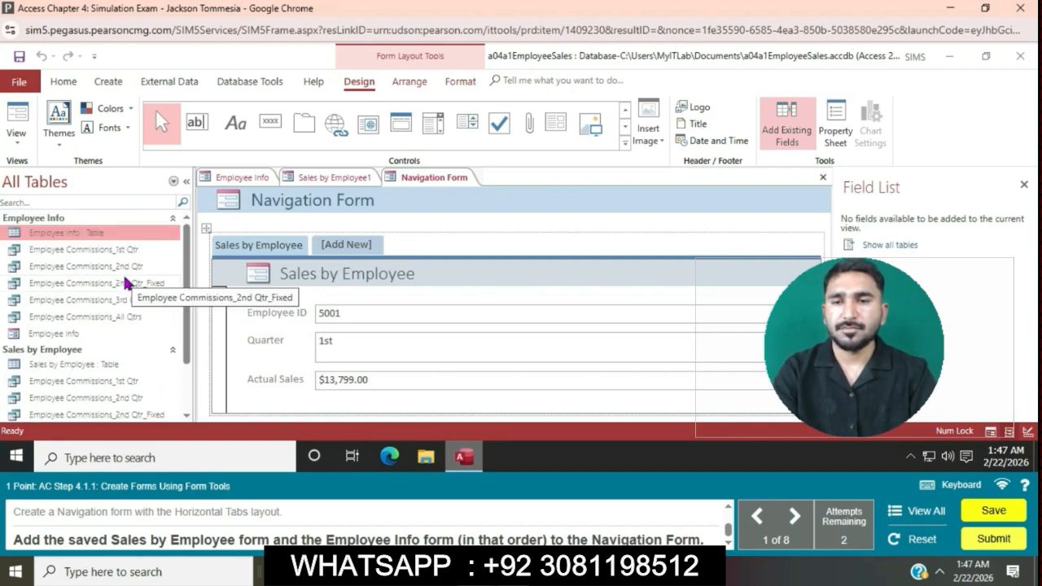
click(88, 237)
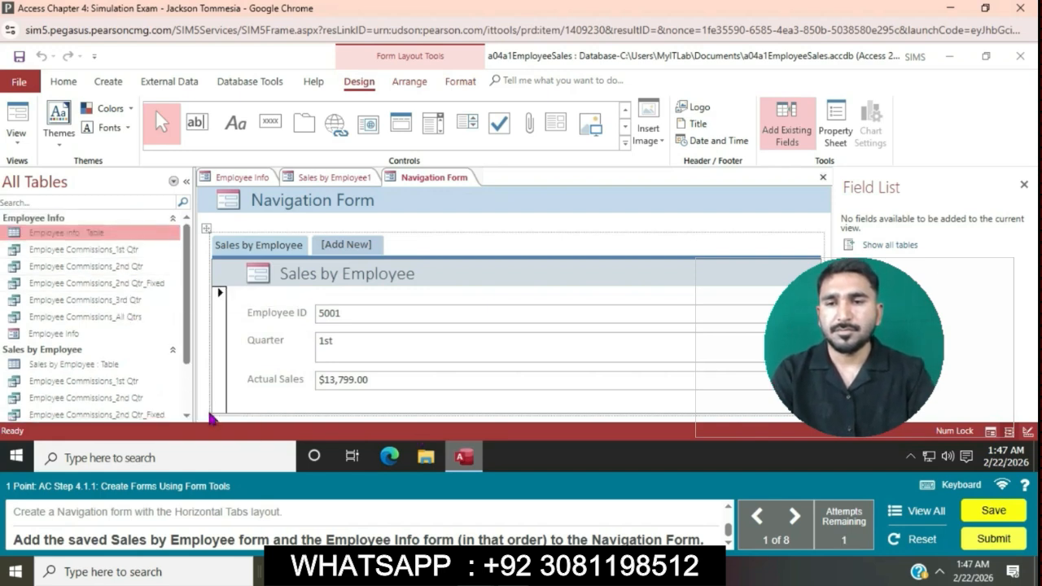
Add the saved Employee Info form to the Navigation Form after the Sales by Employee tab
scroll(178, 370, down, 1)
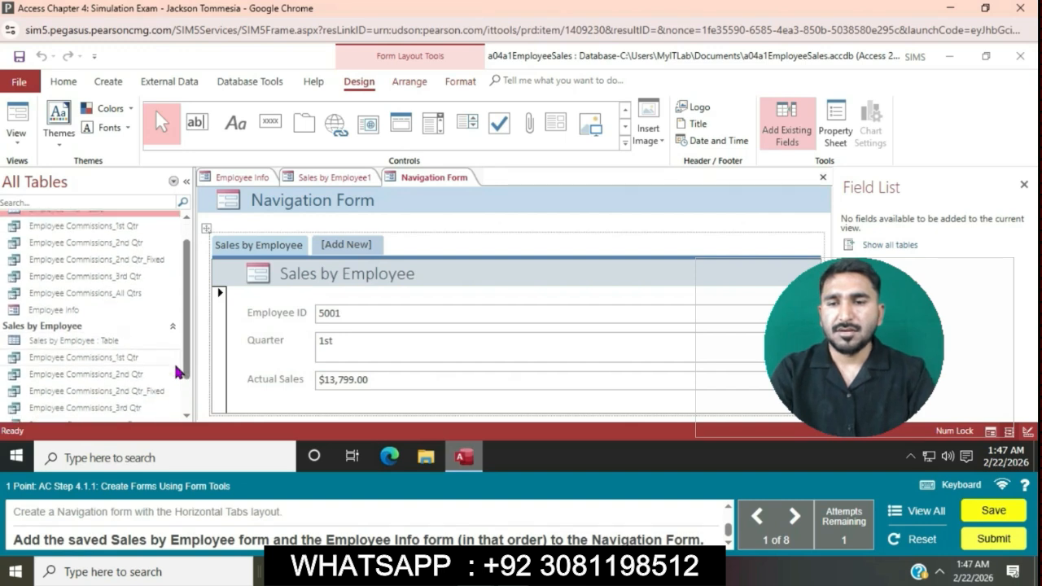
scroll(177, 372, down, 2)
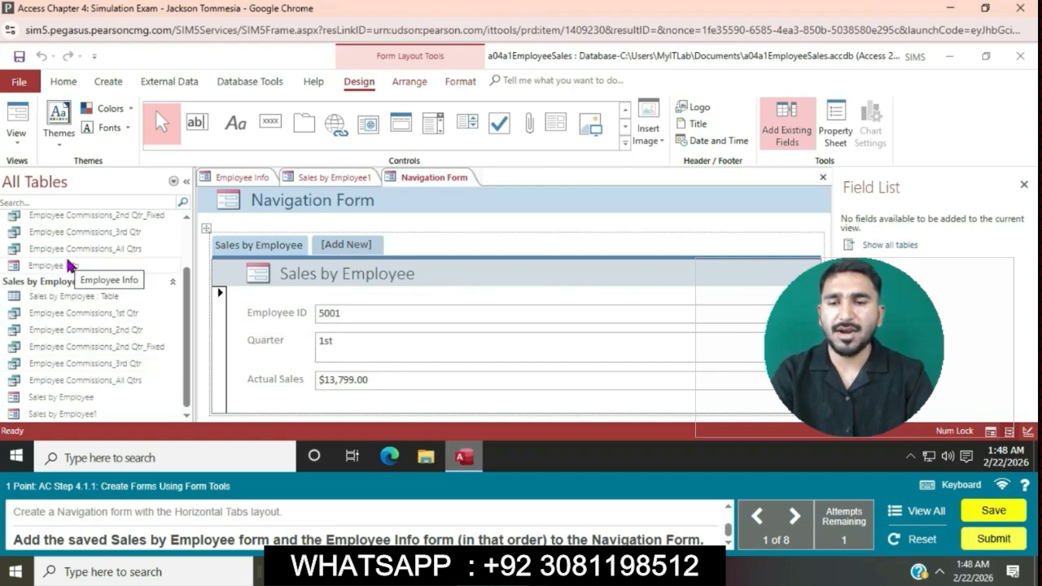
scroll(68, 264, up, 2)
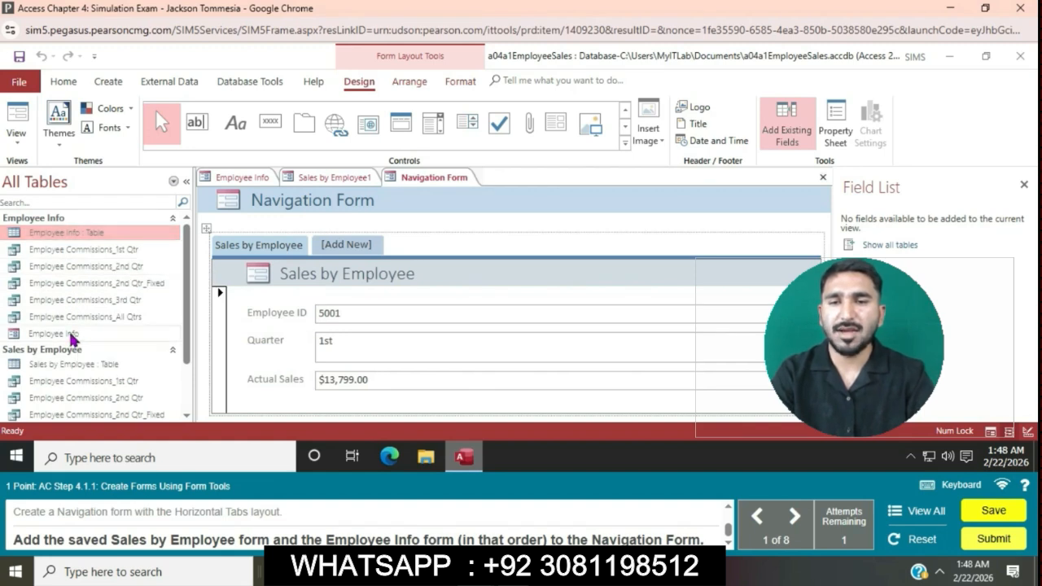
drag(71, 339, 348, 249)
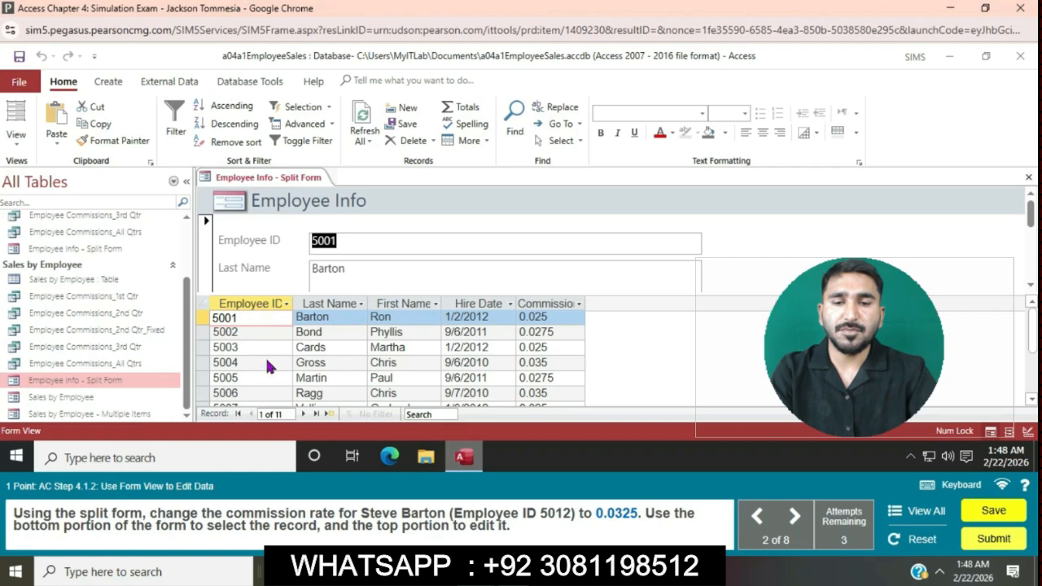
Set the commission rate of the last employee record in the Employee Info split form to 0.0325
click(1031, 399)
click(1031, 399)
click(1030, 399)
click(1031, 401)
click(1031, 401)
click(1031, 400)
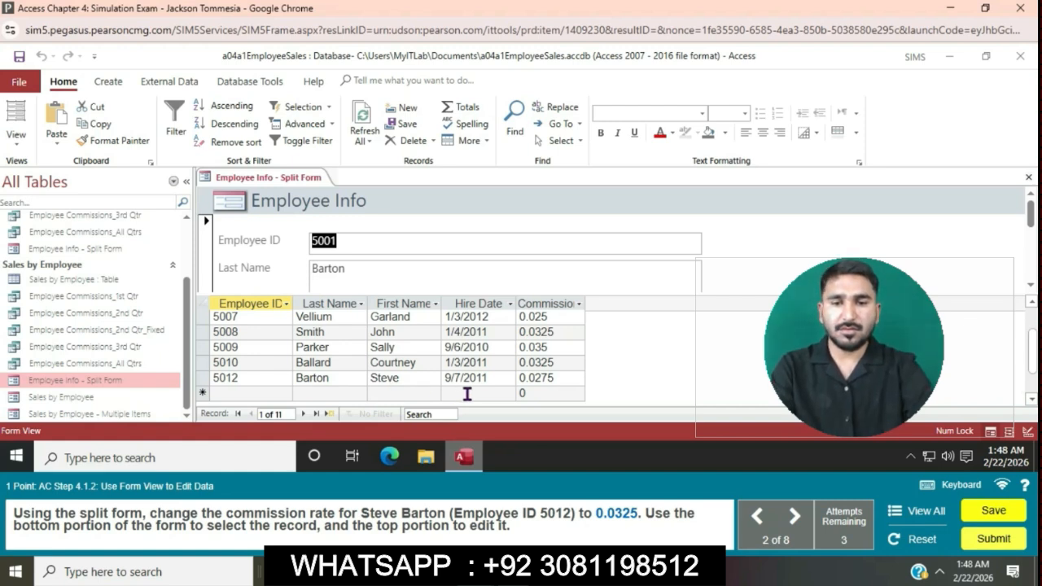
click(561, 378)
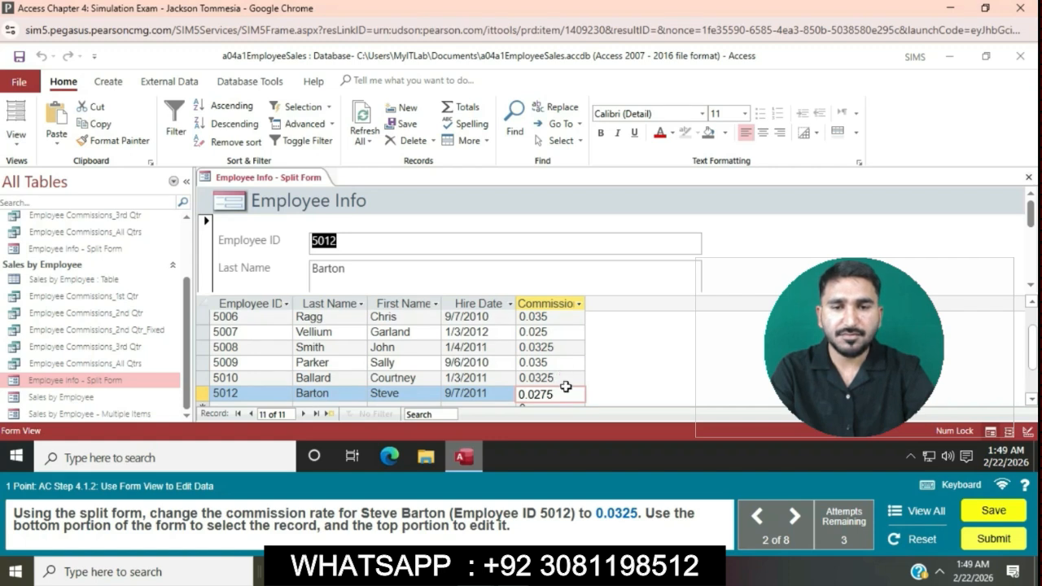
click(566, 391)
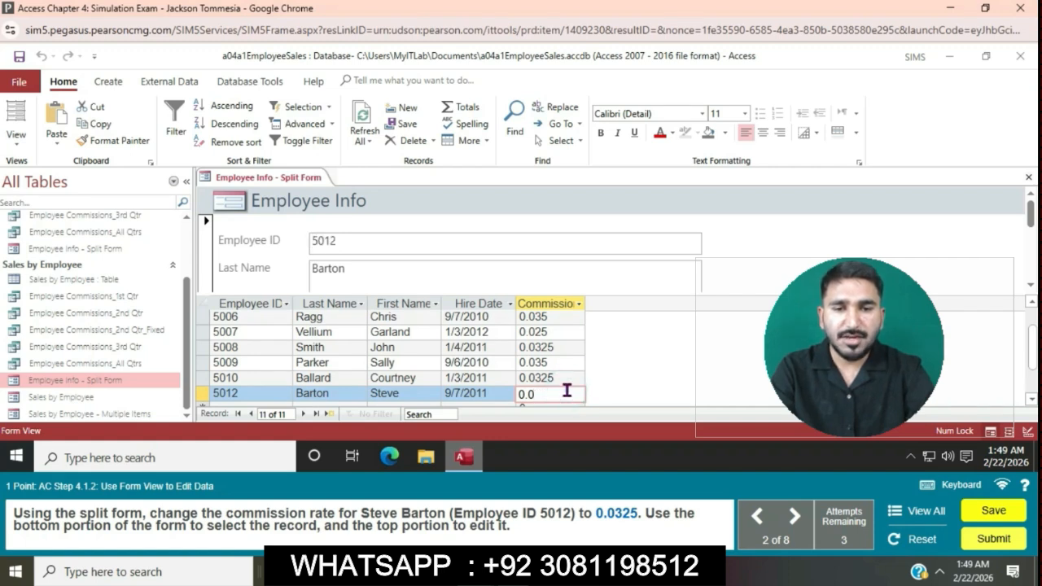
text(325)
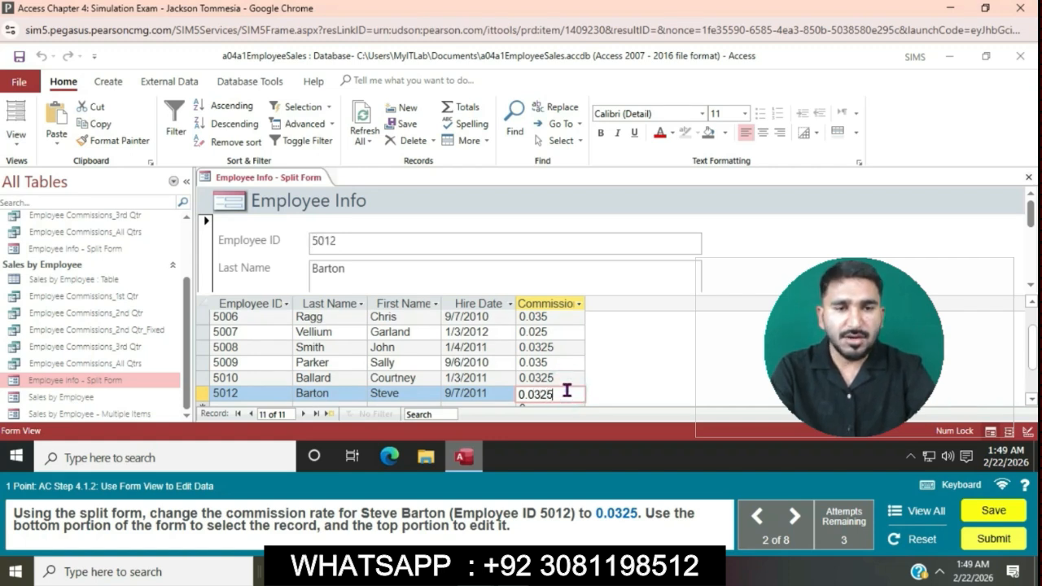
key(Return)
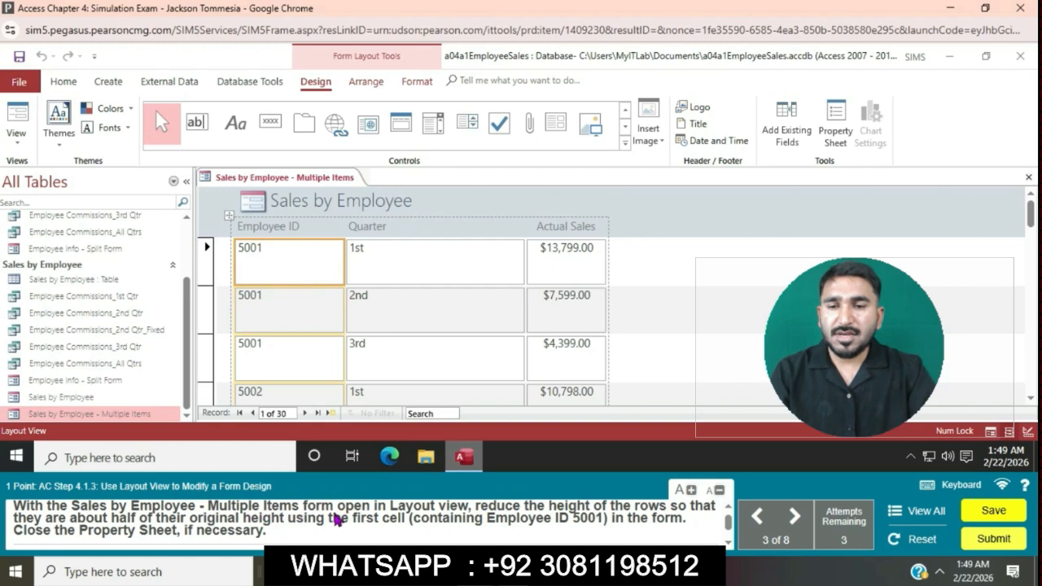
Reduce the row height of the Sales by Employee - Multiple Items form to about half, using the first Employee ID cell
click(18, 143)
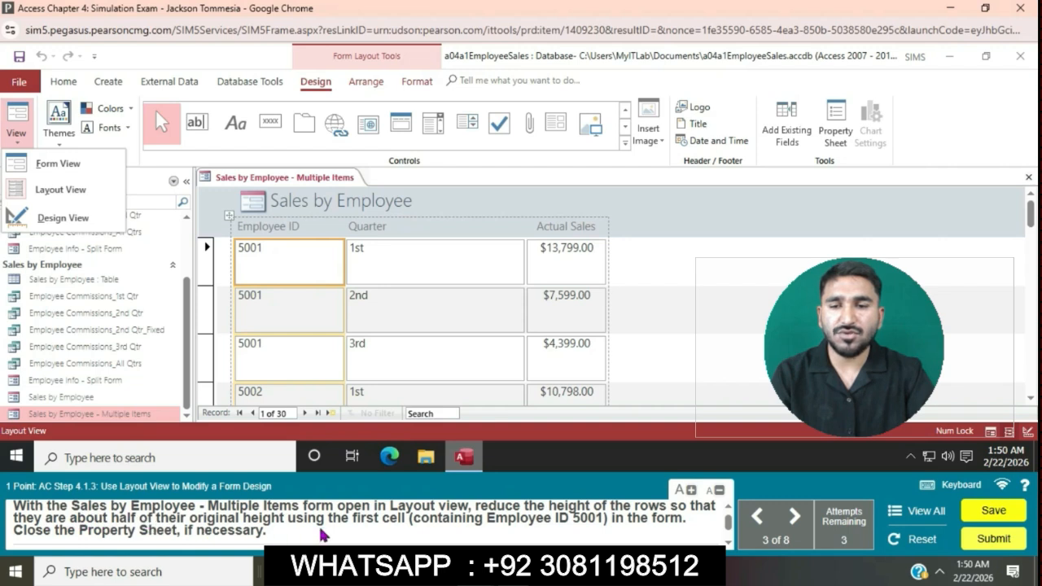
drag(311, 281, 310, 257)
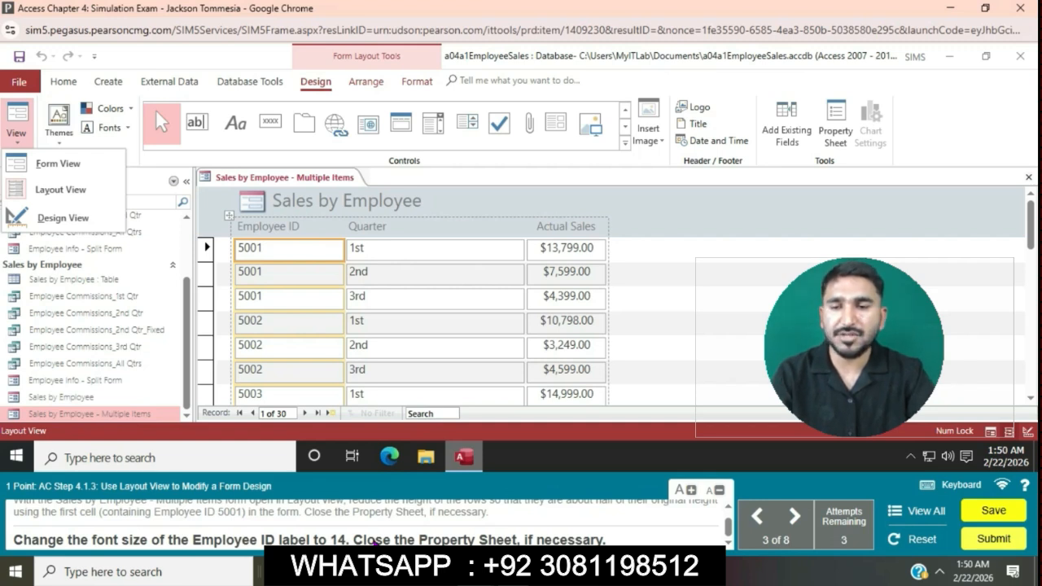
Set the font size of the Employee ID label in the Sales by Employee - Multiple Items form to 14
click(270, 227)
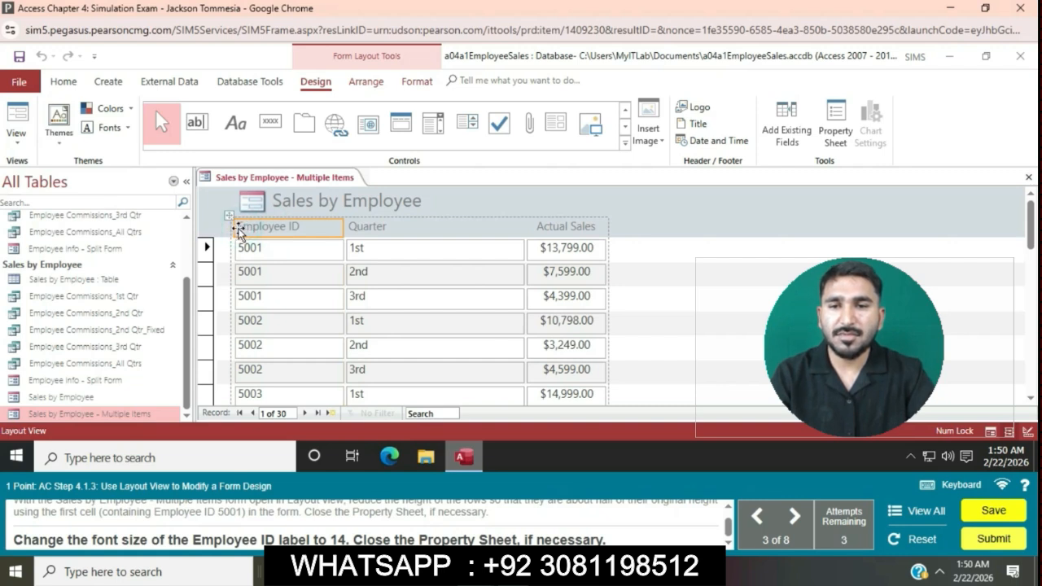
click(370, 81)
click(398, 84)
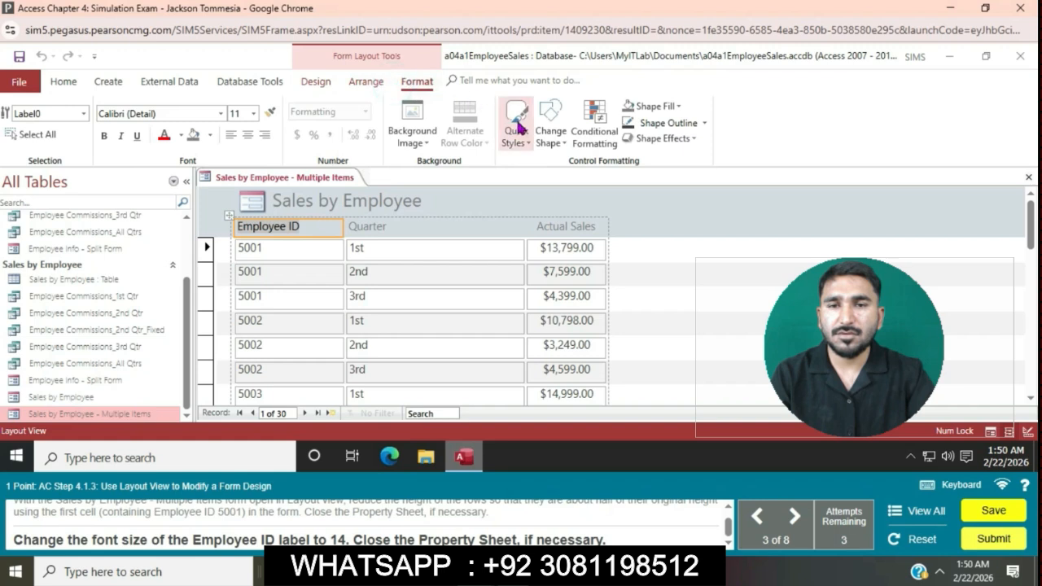
click(255, 114)
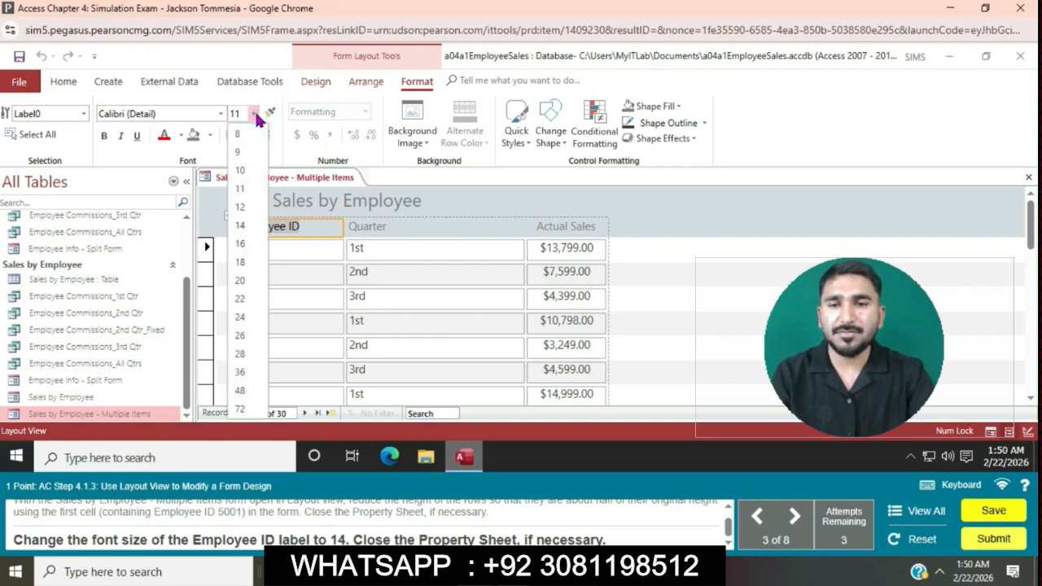
click(240, 226)
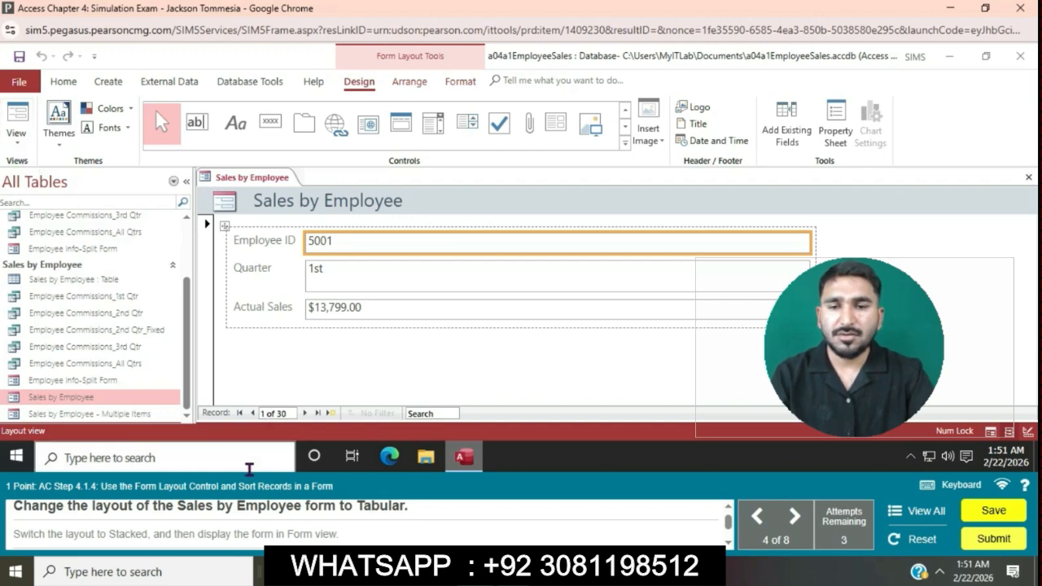
Change the whole Sales by Employee form layout to Tabular and switch it back to Stacked
click(409, 83)
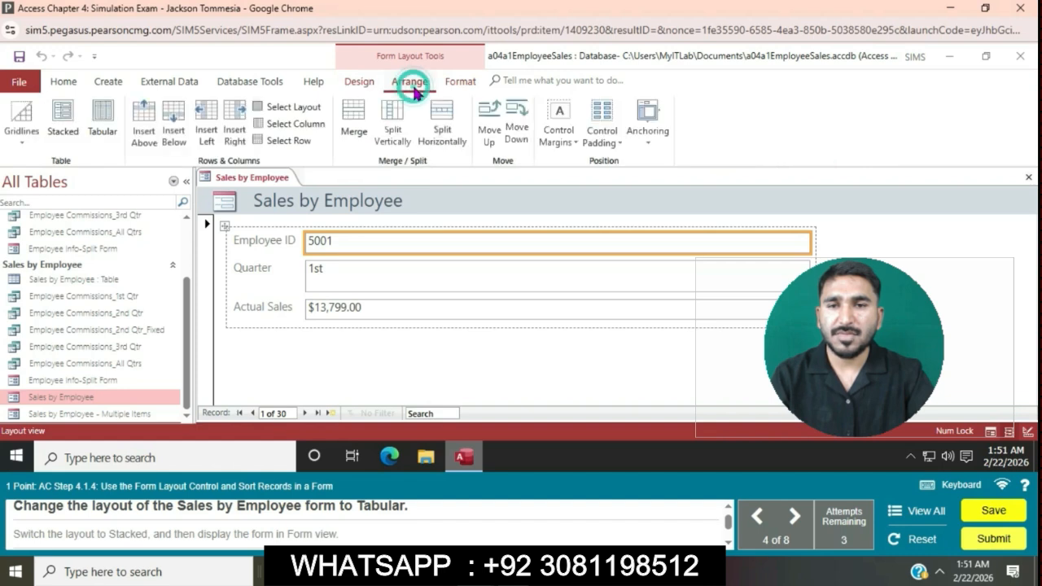
click(103, 123)
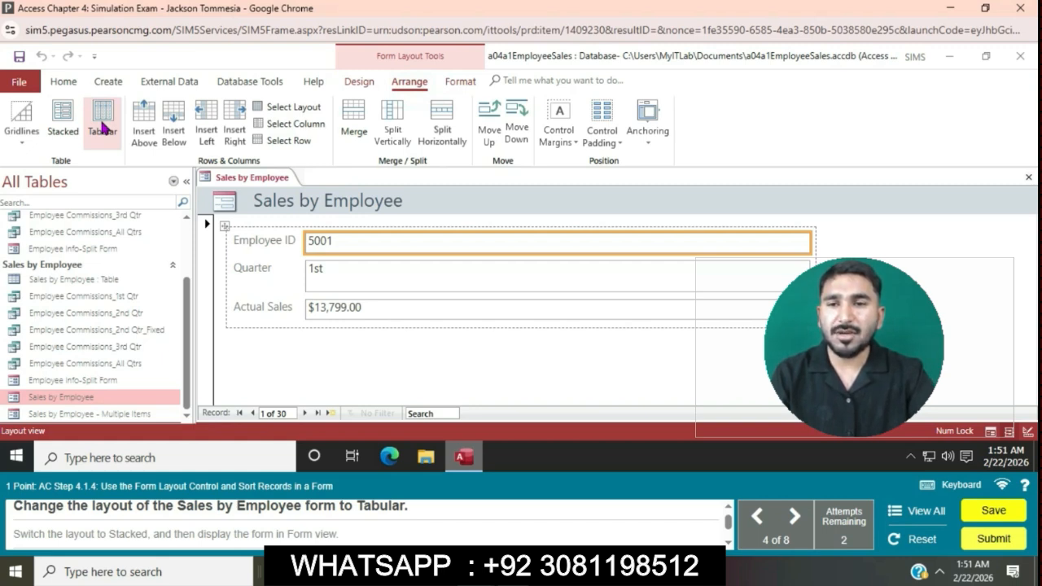
click(102, 128)
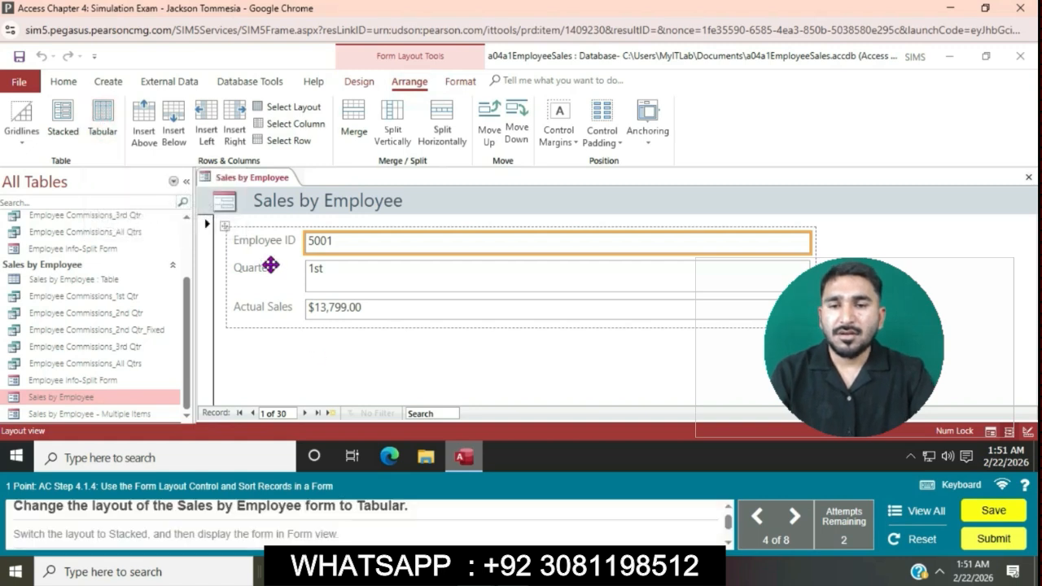
click(223, 226)
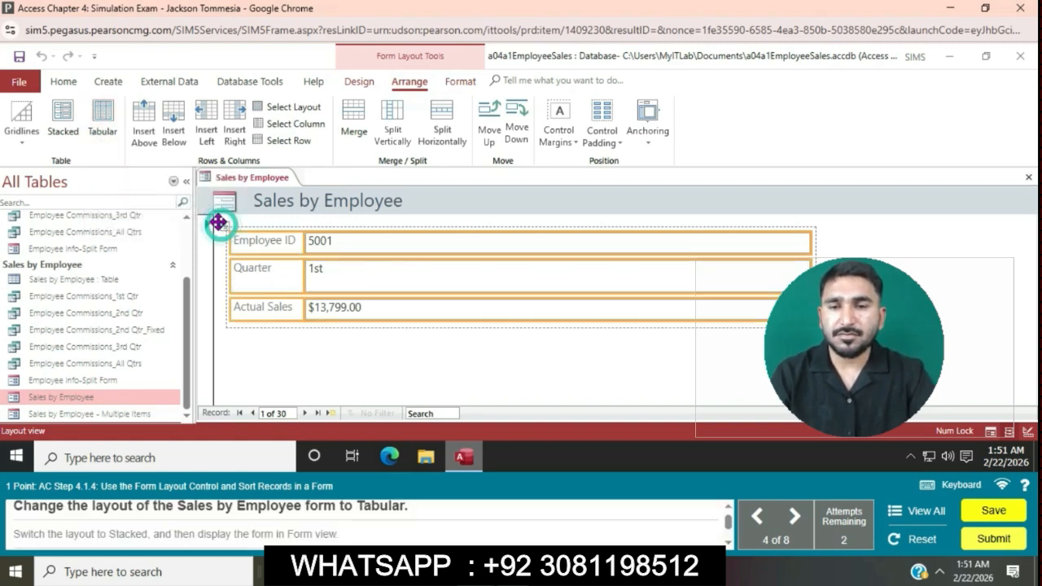
click(103, 122)
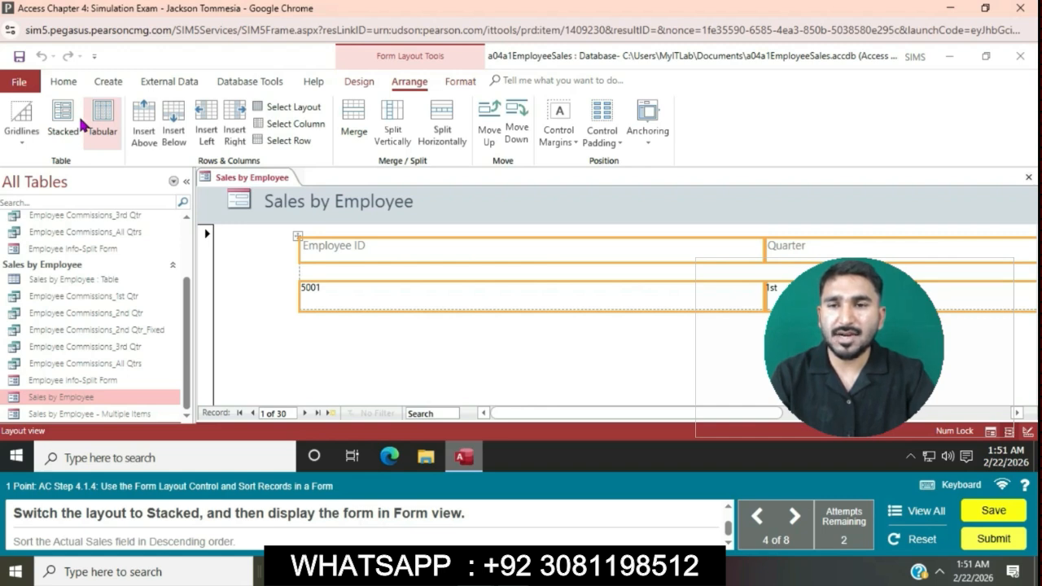
click(74, 126)
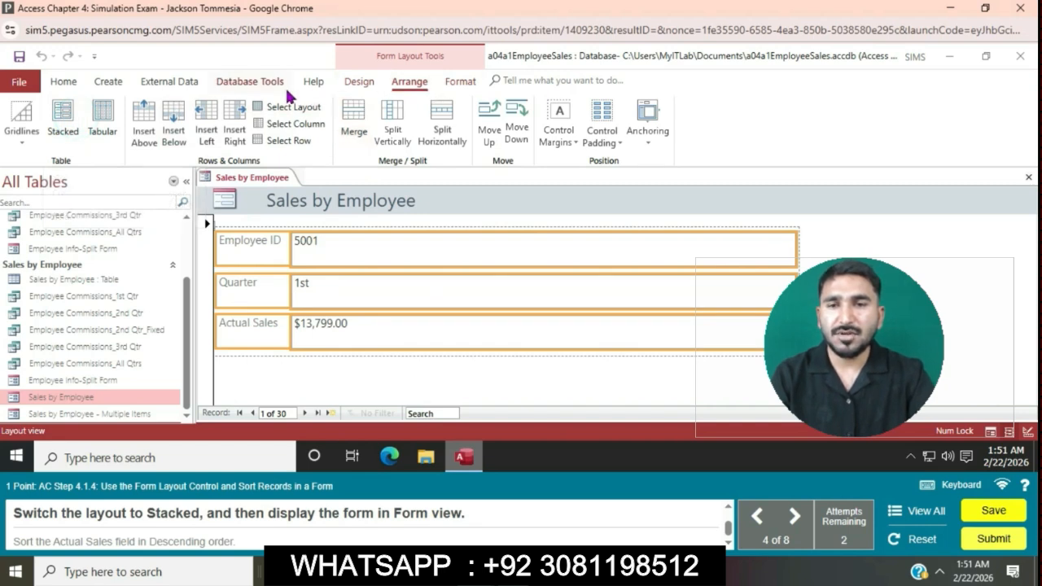
Display the Sales by Employee form in Form view and sort its records by Actual Sales in descending order
click(358, 83)
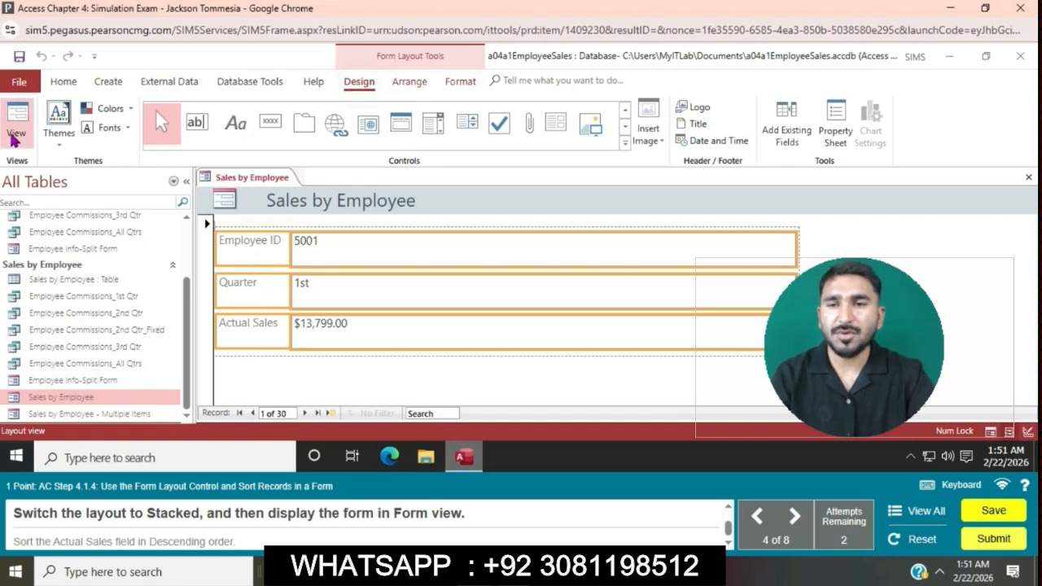
click(14, 140)
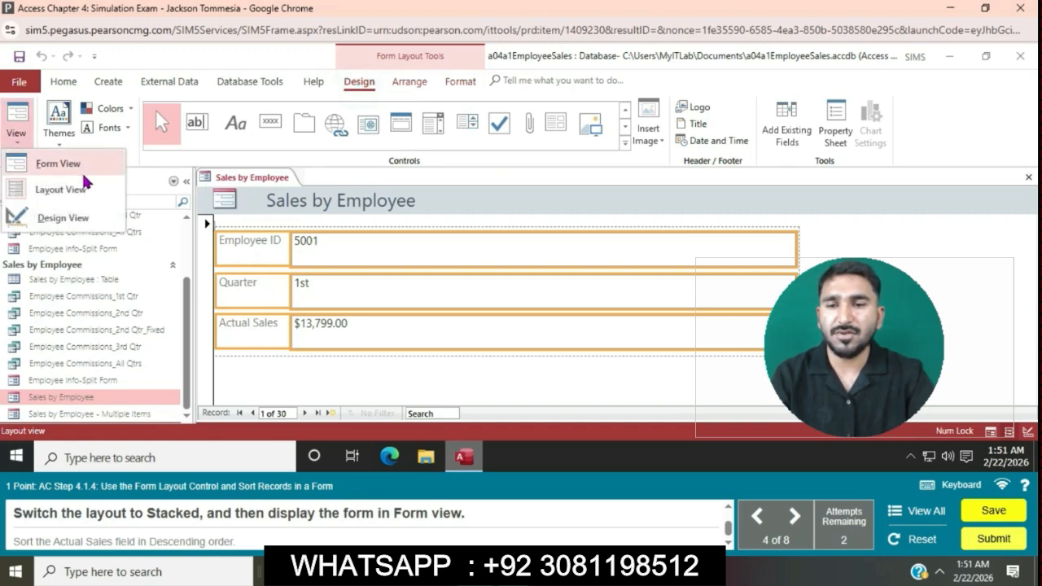
click(86, 181)
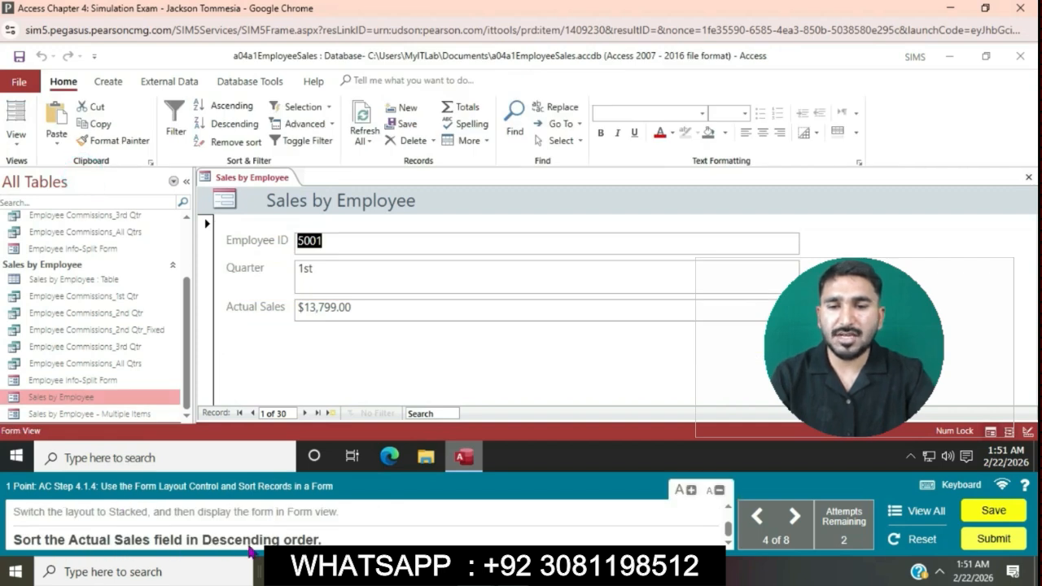
click(368, 310)
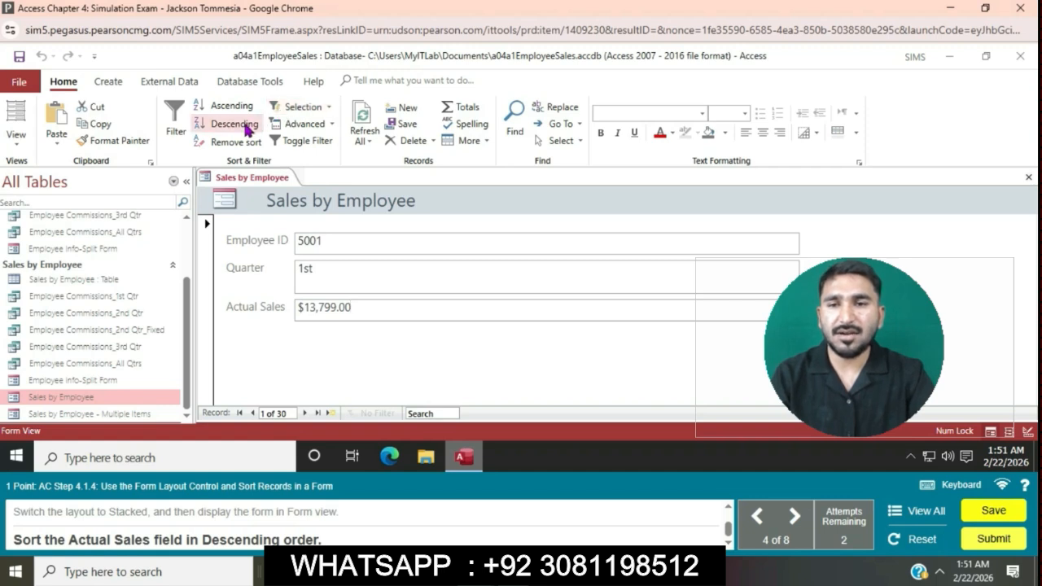
click(244, 126)
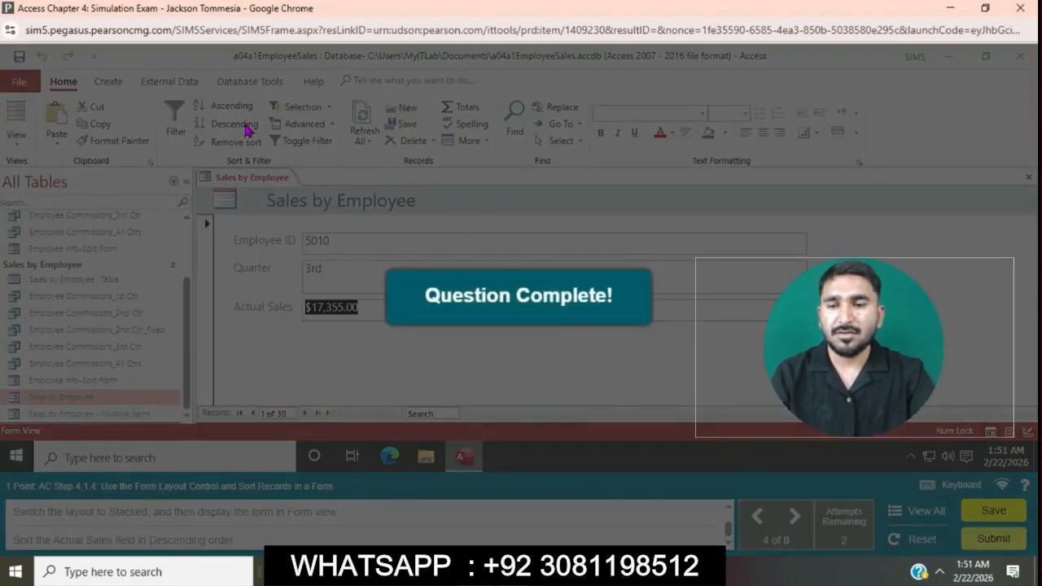